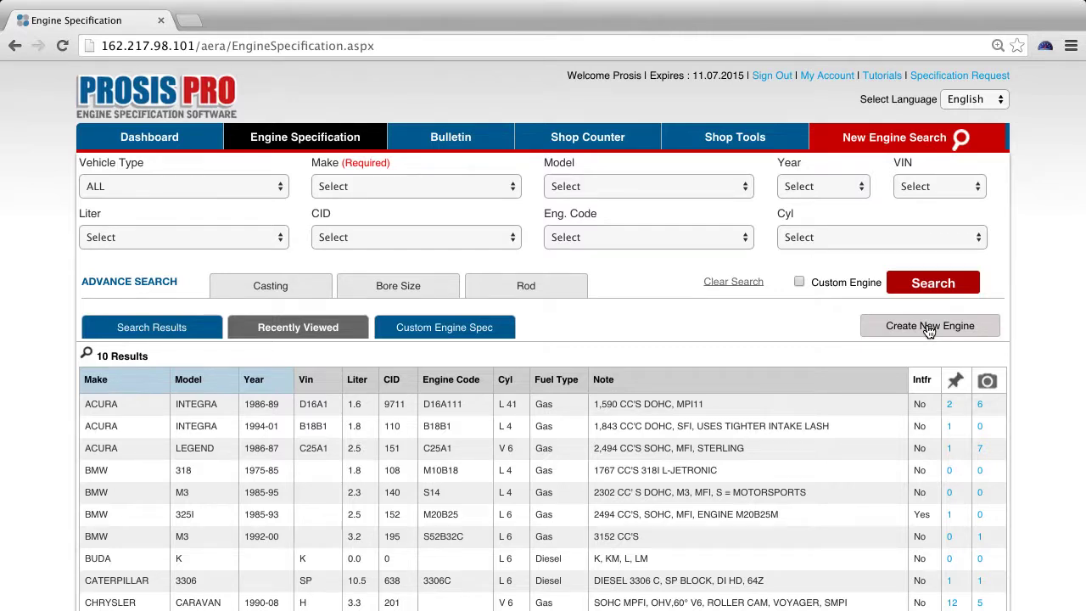
# Start a new engine record and set its vehicle type to Marine.
pyautogui.click(928, 328)
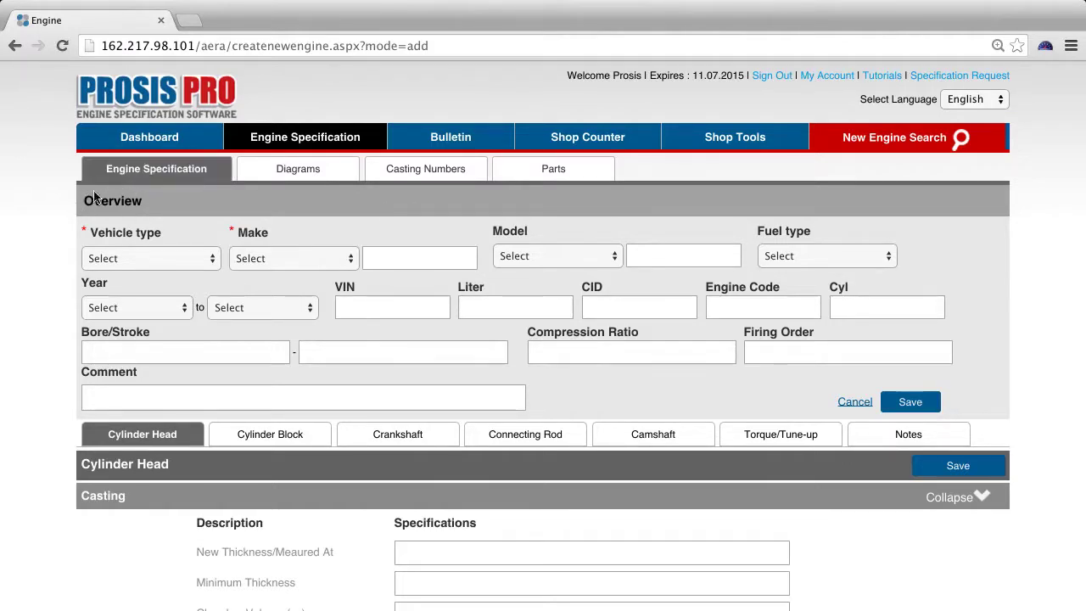
pyautogui.click(211, 260)
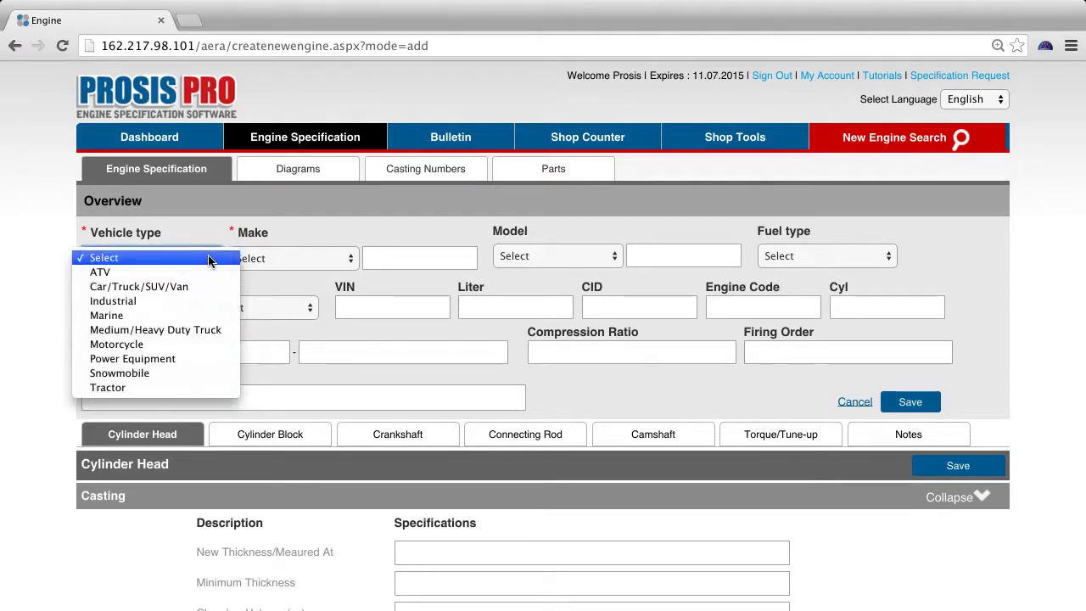
pyautogui.click(289, 269)
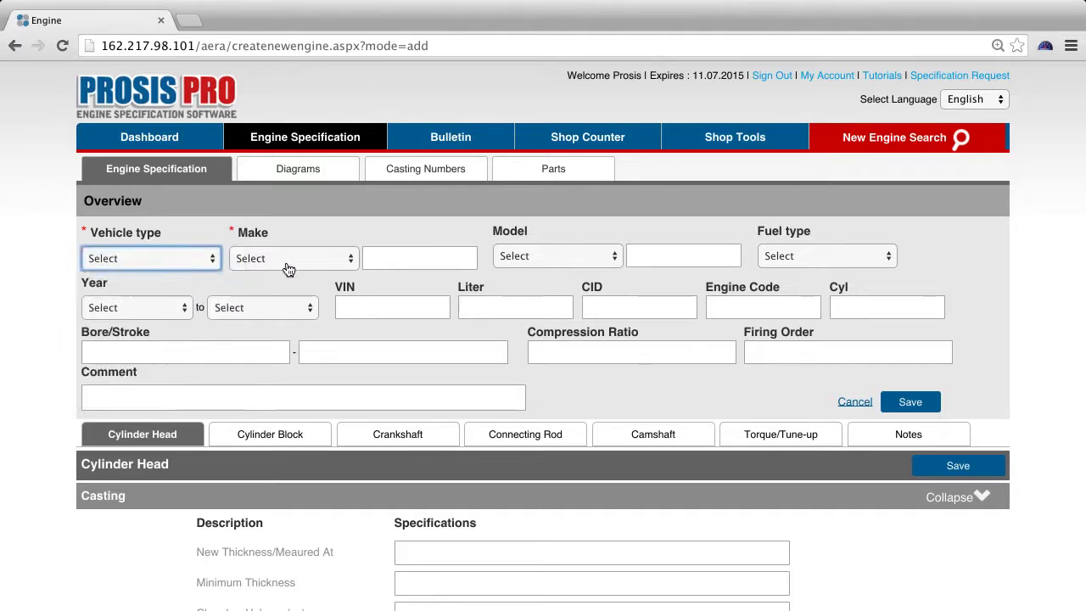
pyautogui.click(286, 265)
pyautogui.click(286, 262)
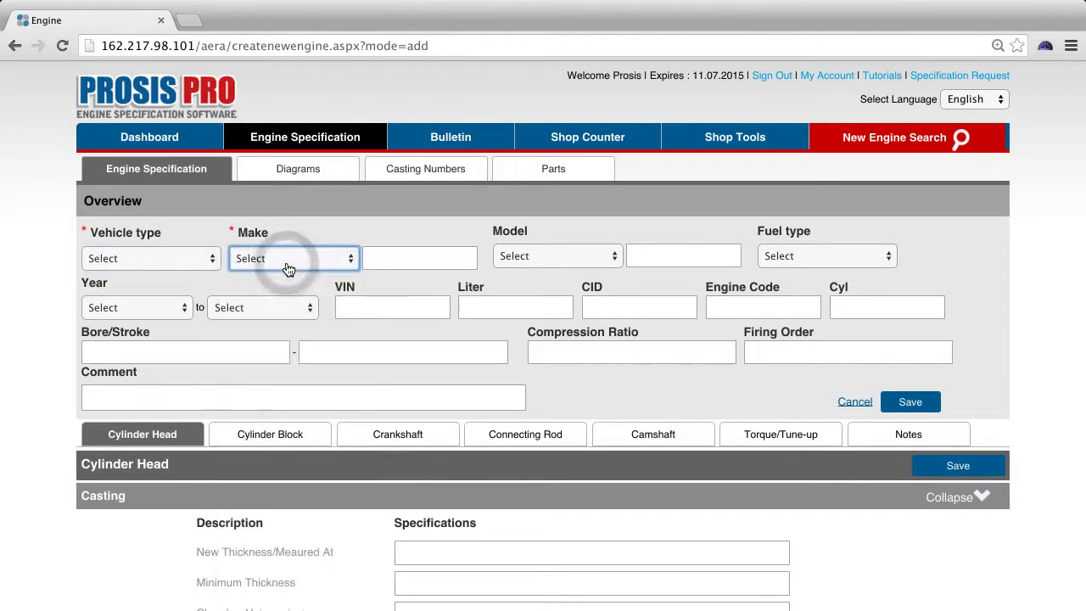
pyautogui.click(196, 257)
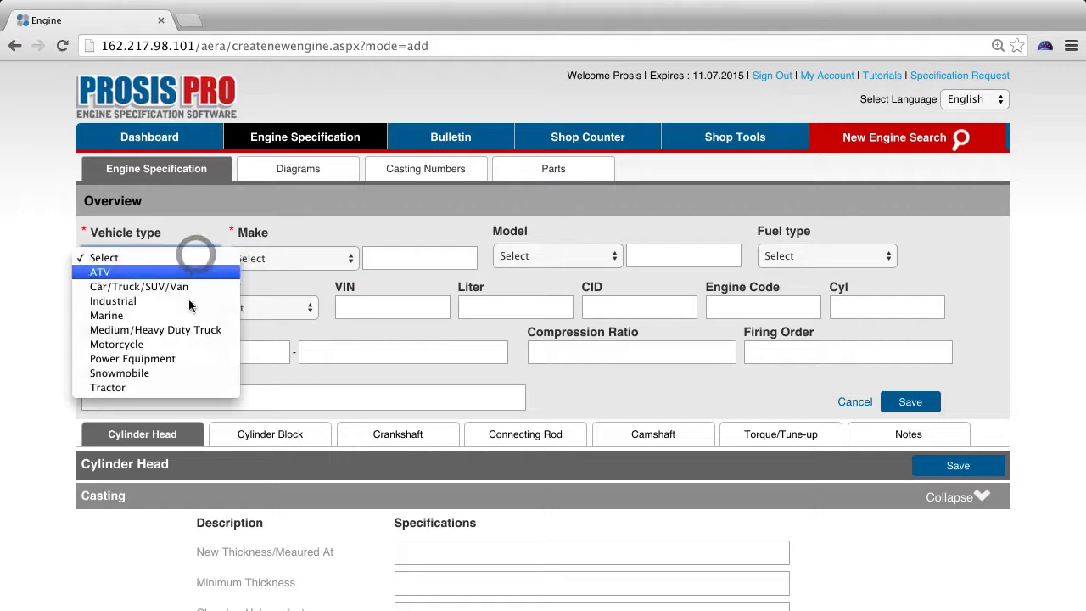
pyautogui.click(187, 320)
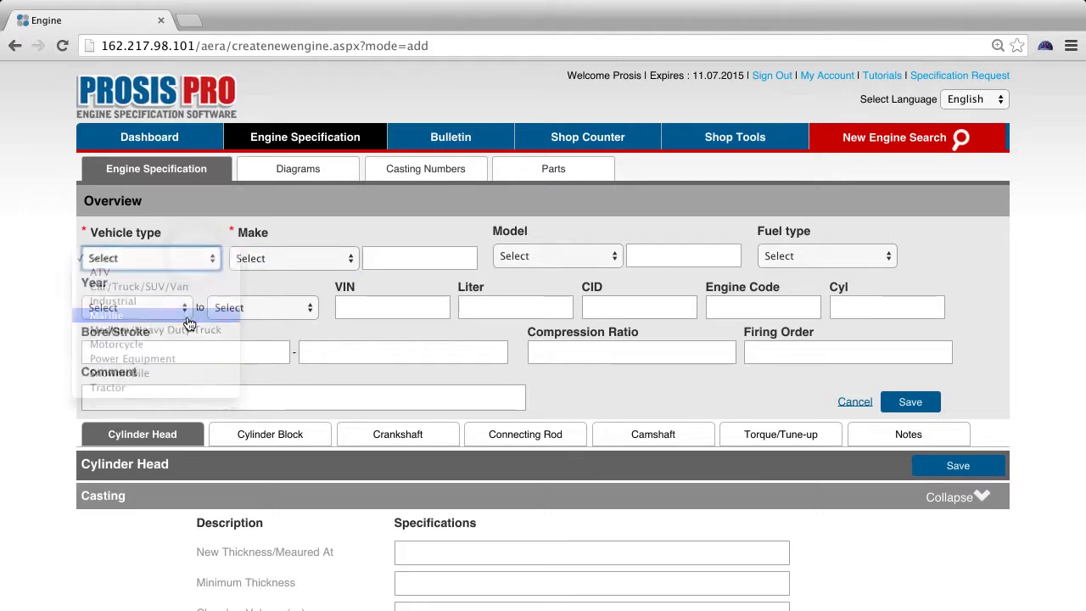
# Set the new engine's make to SUZUKI.
pyautogui.click(350, 263)
pyautogui.scroll(-10, 336, 428)
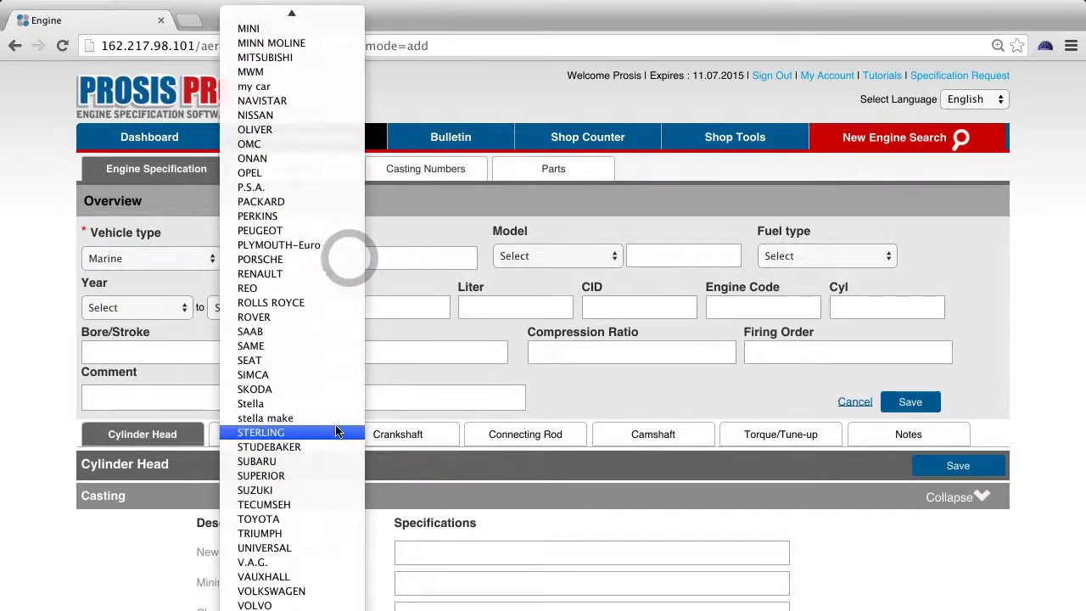
pyautogui.click(334, 490)
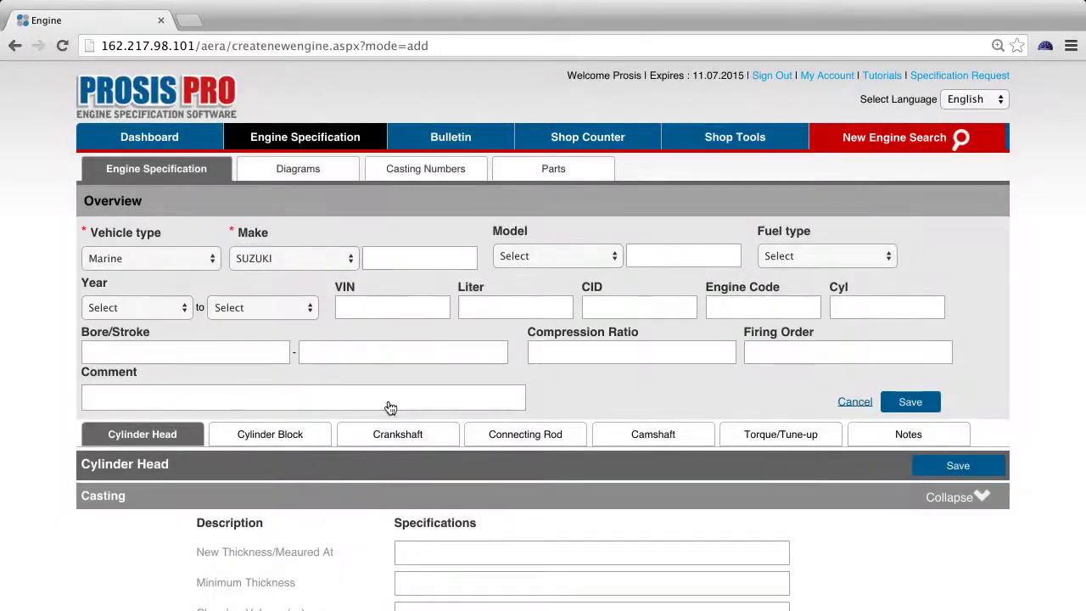
pyautogui.click(412, 259)
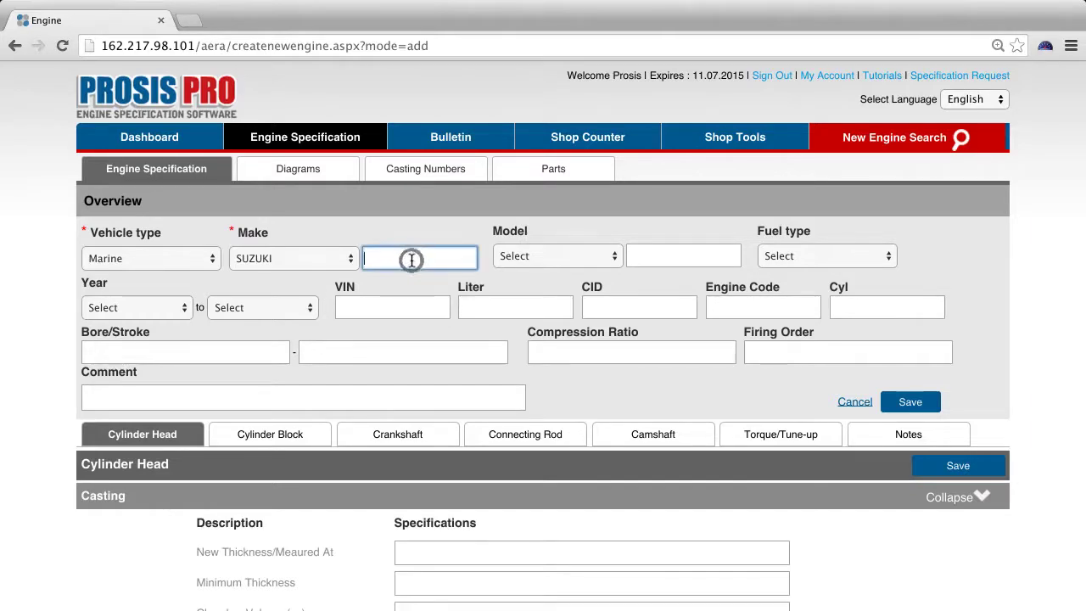
pyautogui.write('her')
pyautogui.press('BackSpace')
# Enter DF200 as the engine's custom model name and check the list of existing SUZUKI models.
pyautogui.click(653, 255)
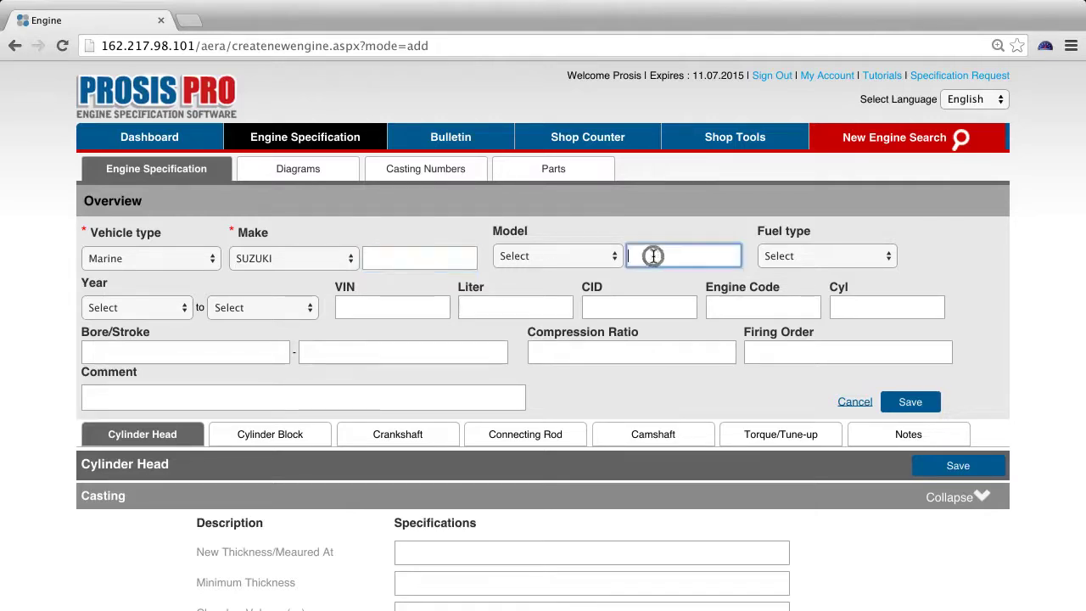
pyautogui.write('DF200')
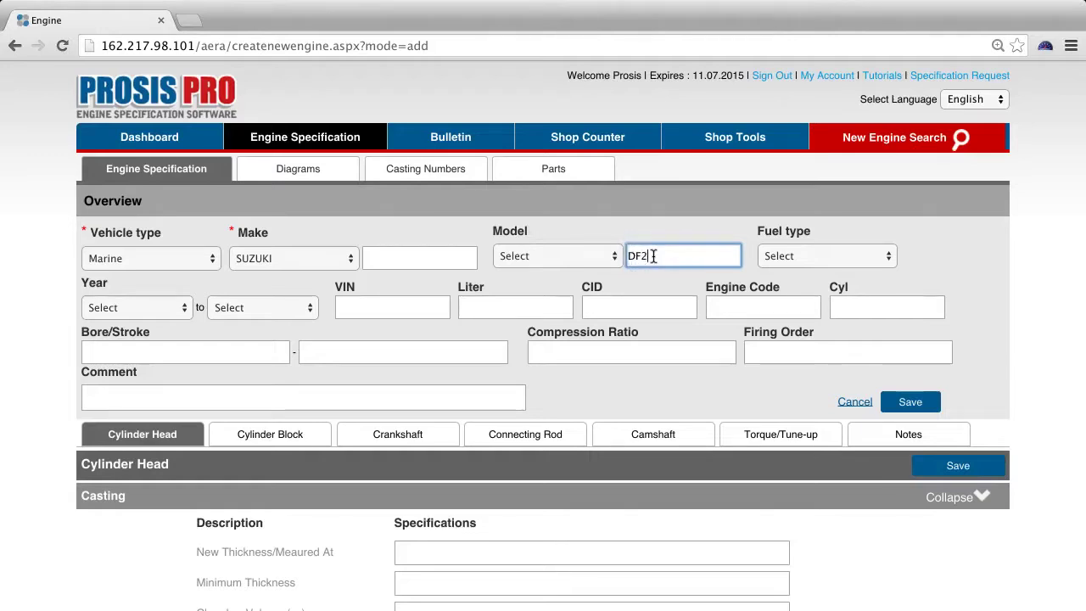
pyautogui.click(609, 261)
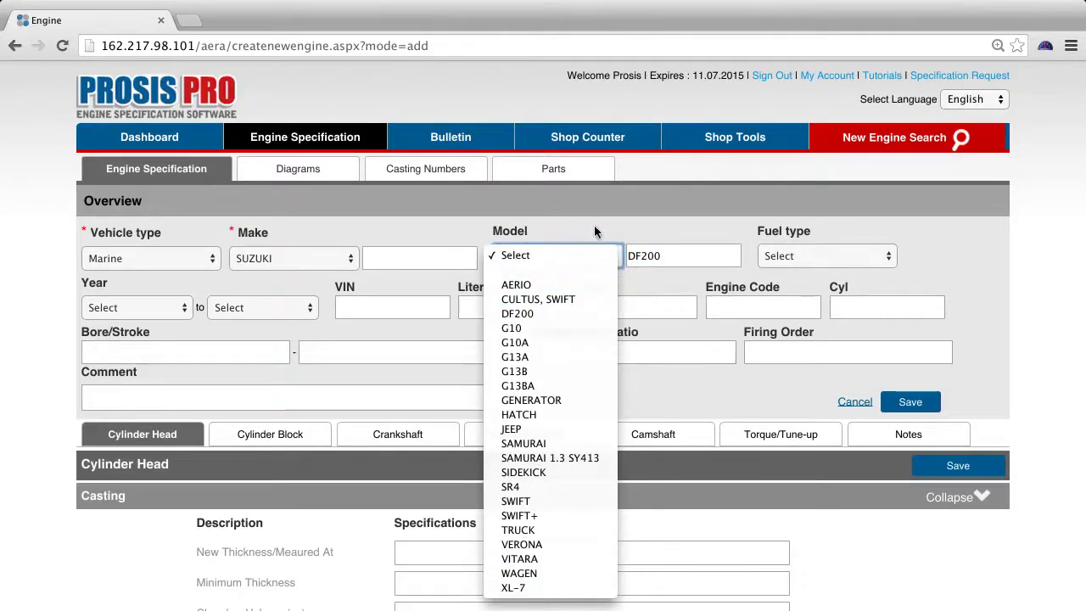
pyautogui.click(701, 214)
pyautogui.click(720, 265)
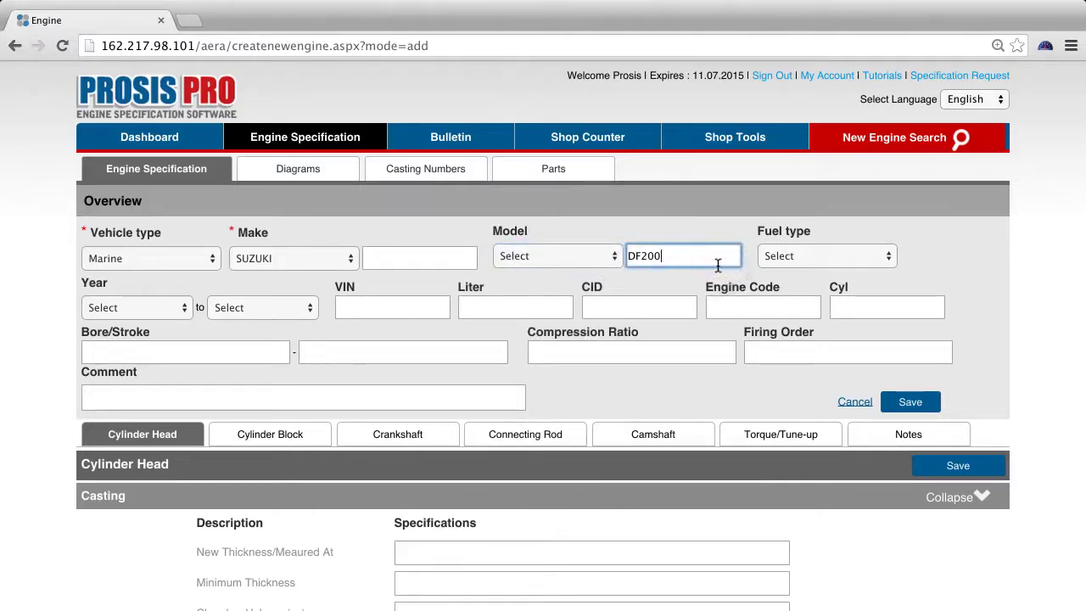
# Set the fuel type to Gas and save the new engine.
pyautogui.click(847, 259)
pyautogui.click(846, 269)
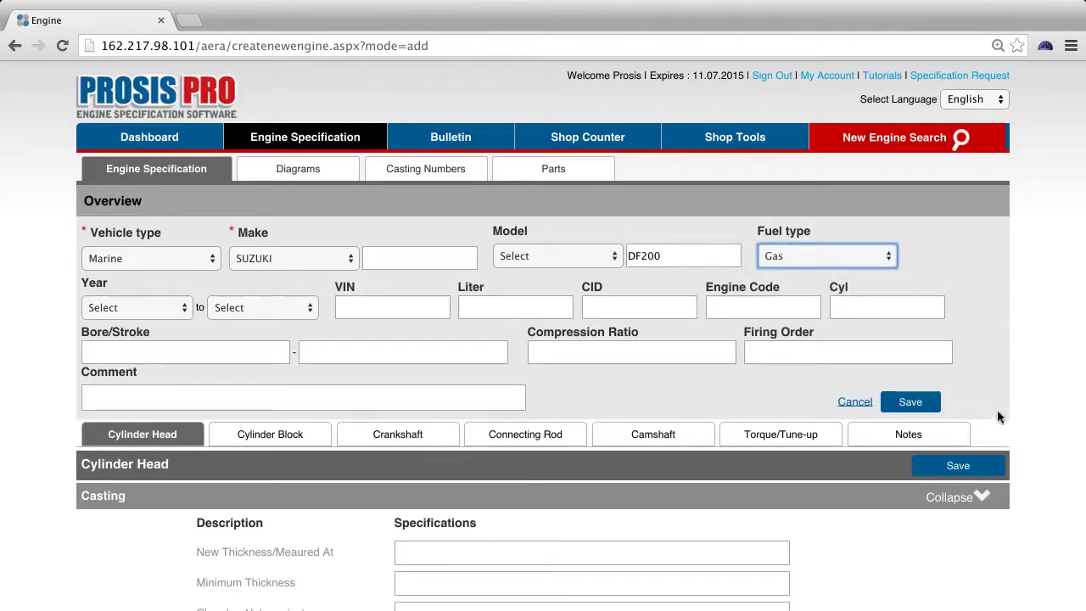
pyautogui.click(958, 469)
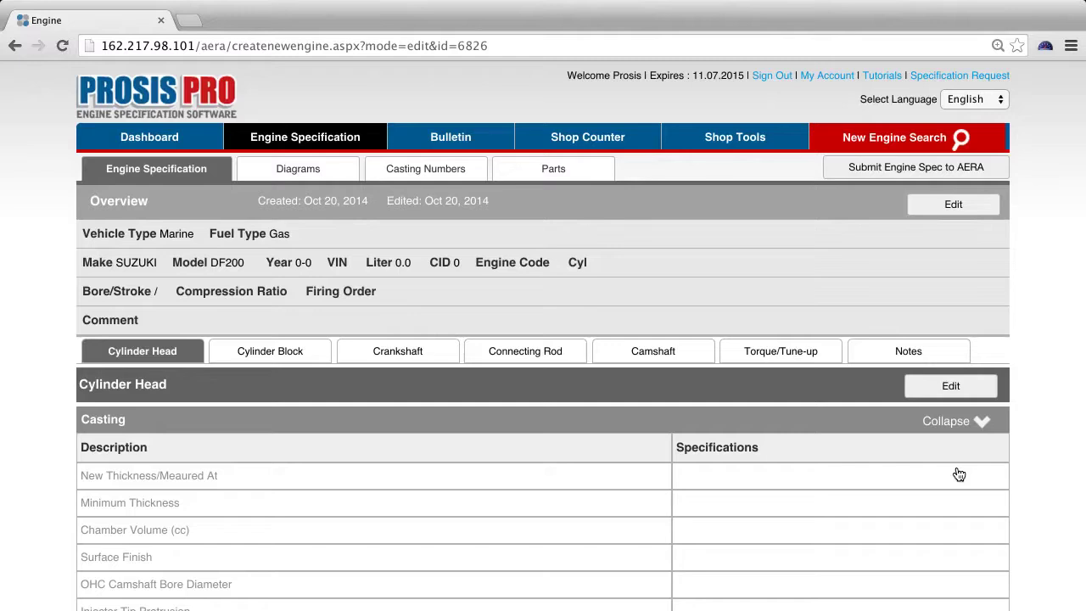
# Edit the engine overview, enter "test" as the comment, and save the overview.
pyautogui.click(940, 214)
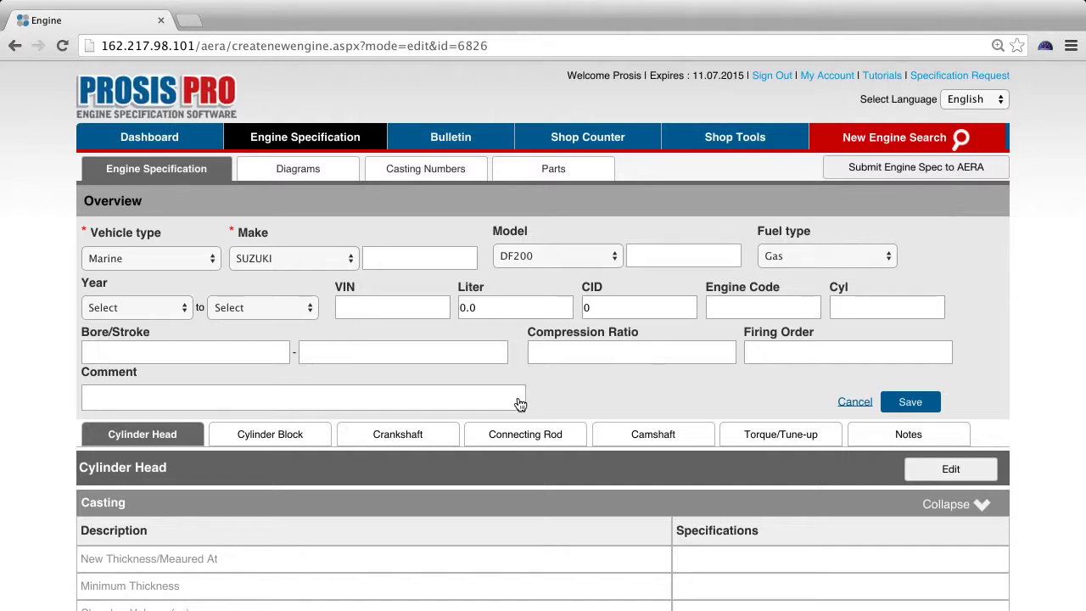
pyautogui.click(463, 397)
pyautogui.write('test')
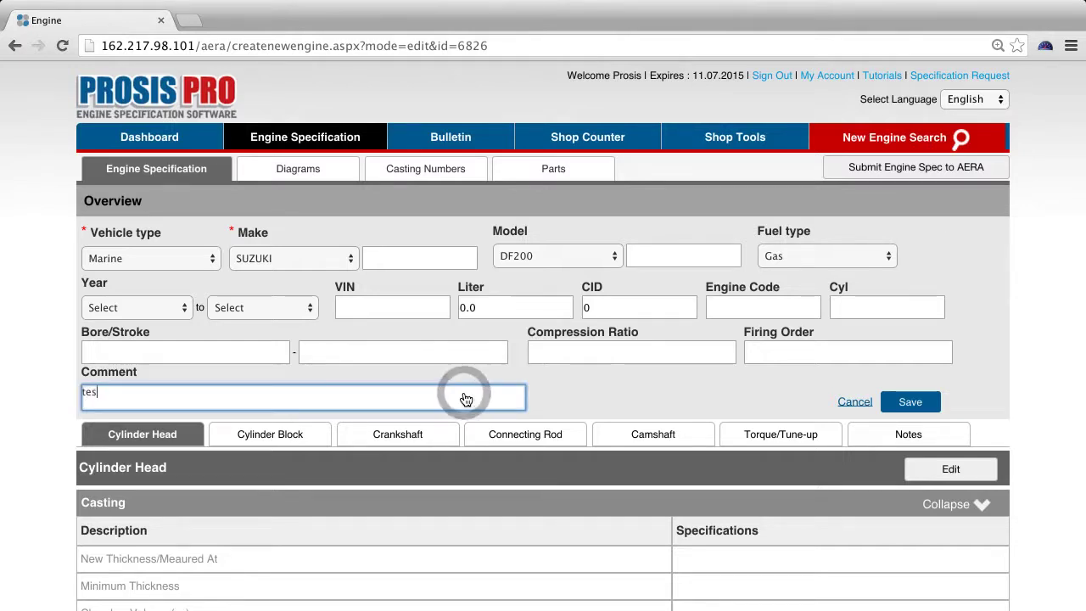
pyautogui.click(902, 407)
pyautogui.click(903, 406)
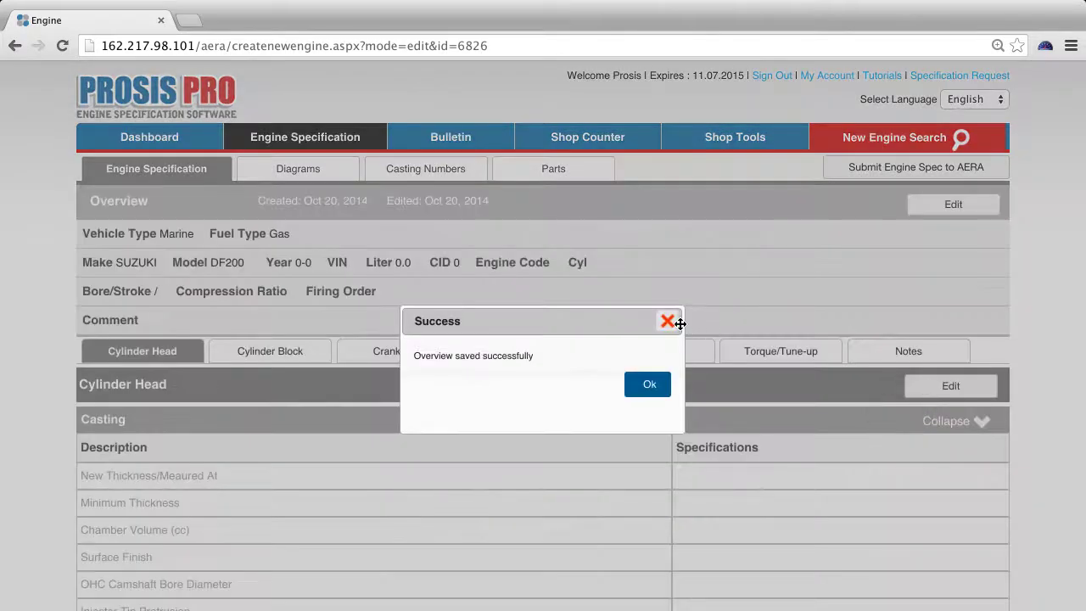
pyautogui.click(668, 320)
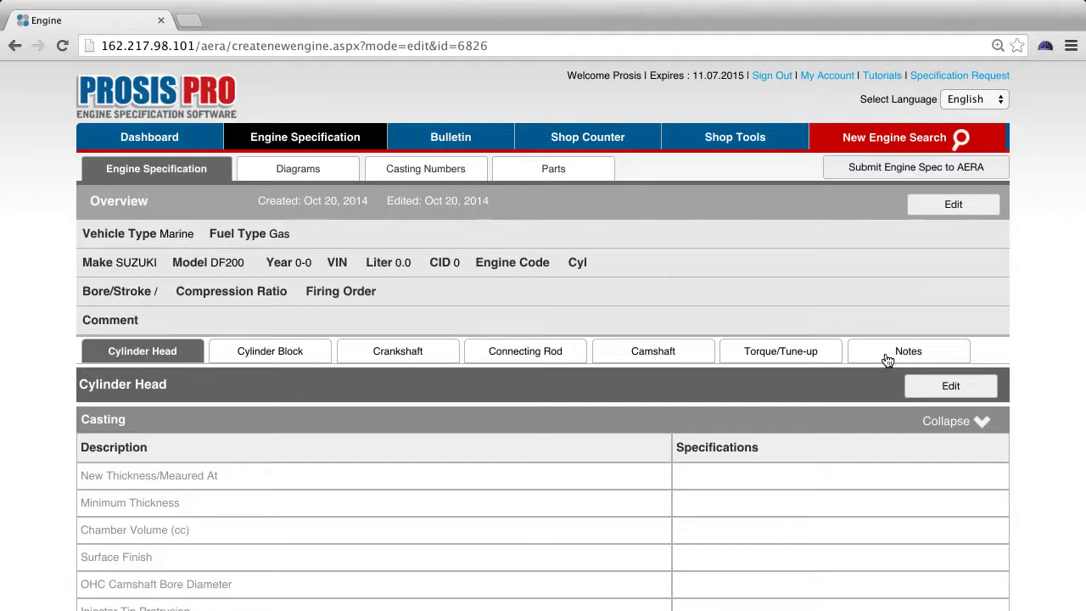
# Edit the Cylinder Head specifications and set the casting's New Thickness/Measured At to 3.500.
pyautogui.click(950, 384)
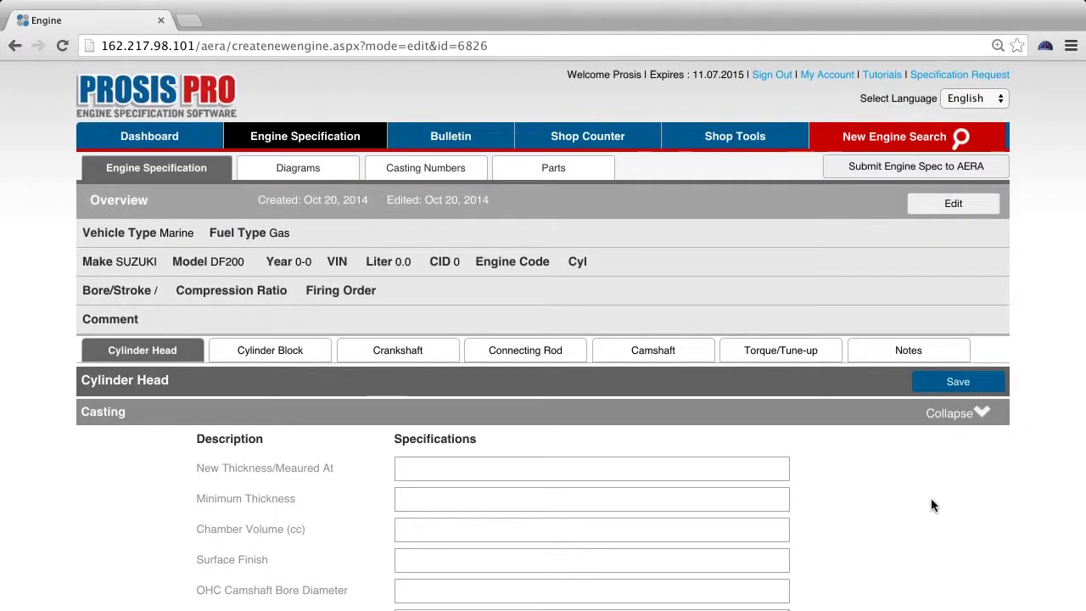
pyautogui.scroll(-7, 931, 500)
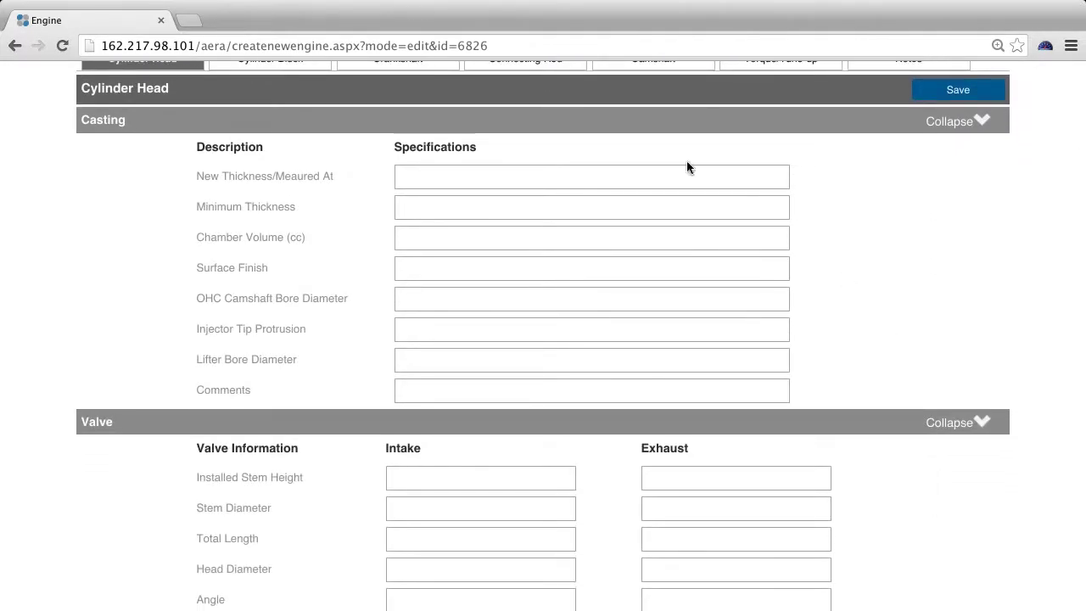
pyautogui.click(451, 172)
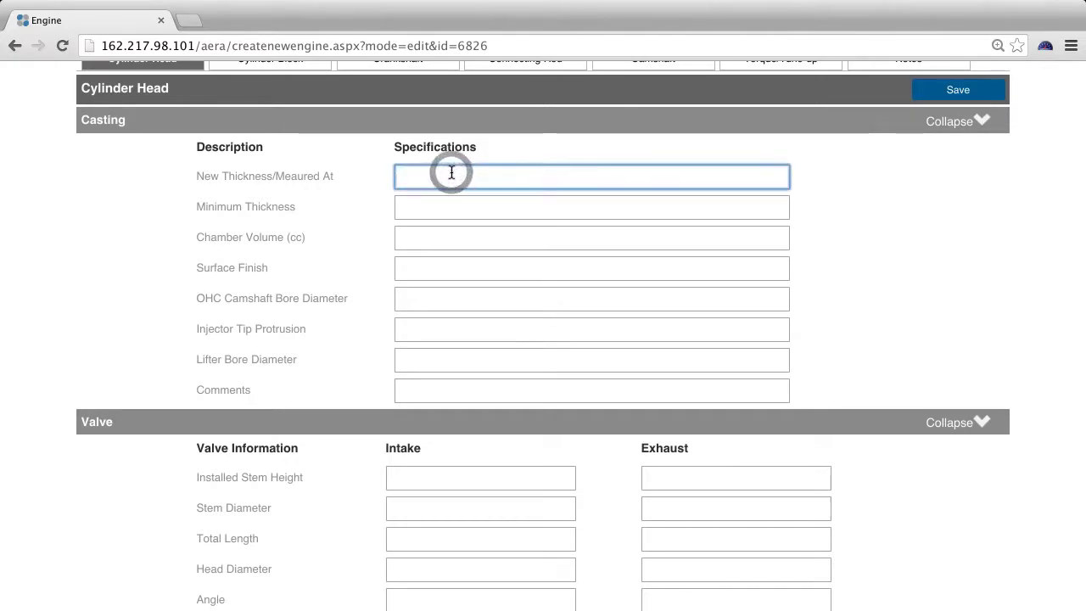
pyautogui.write('3.500')
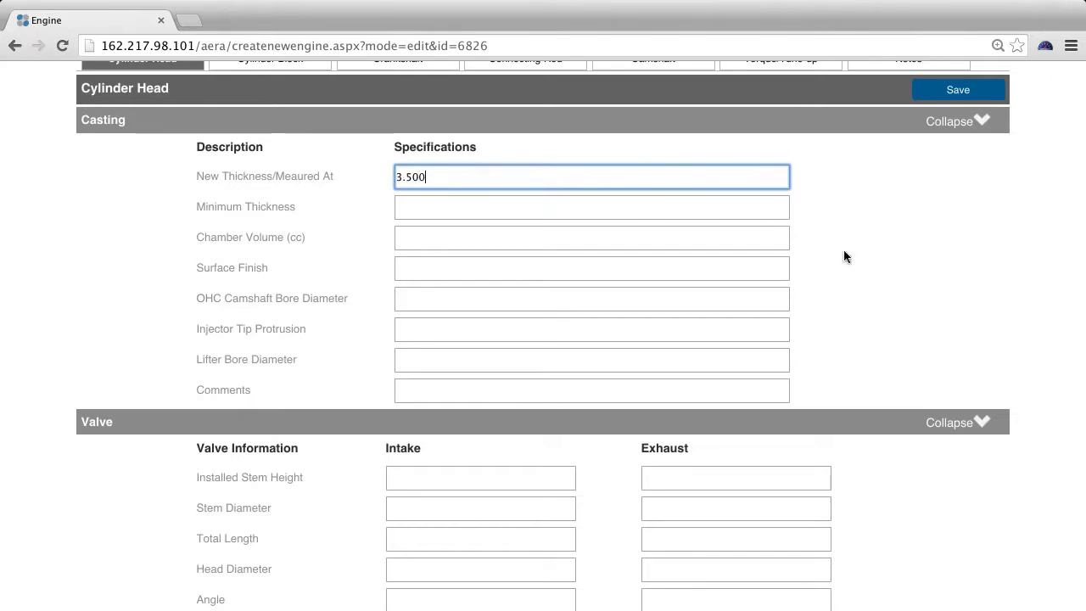
# Set the intake valve's Installed Stem Height to 1.935.
pyautogui.scroll(-2, 886, 339)
pyautogui.scroll(-5, 886, 339)
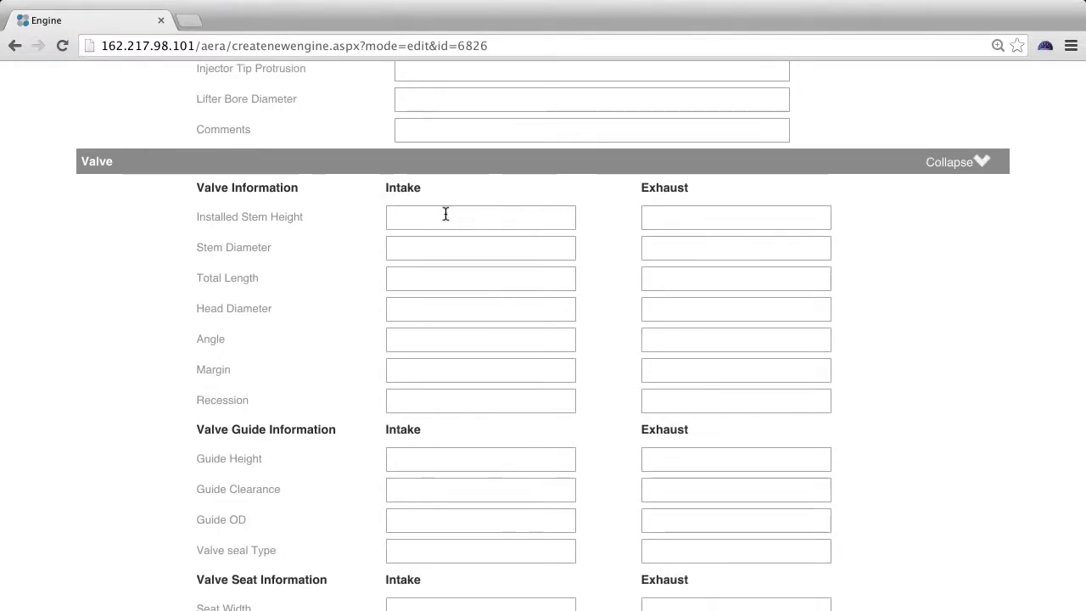
pyautogui.click(445, 214)
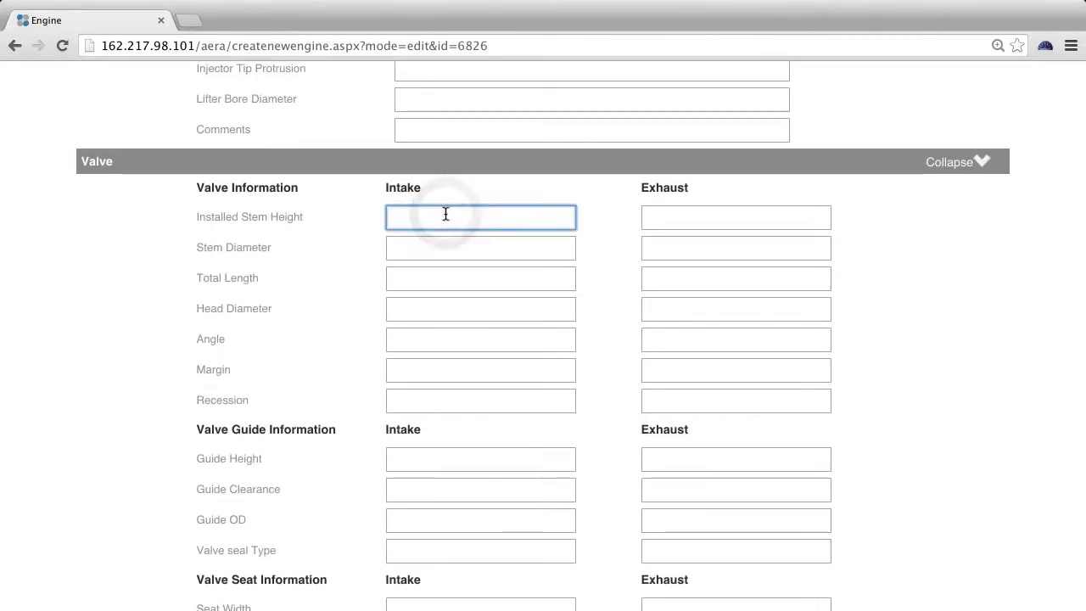
pyautogui.write('1.935')
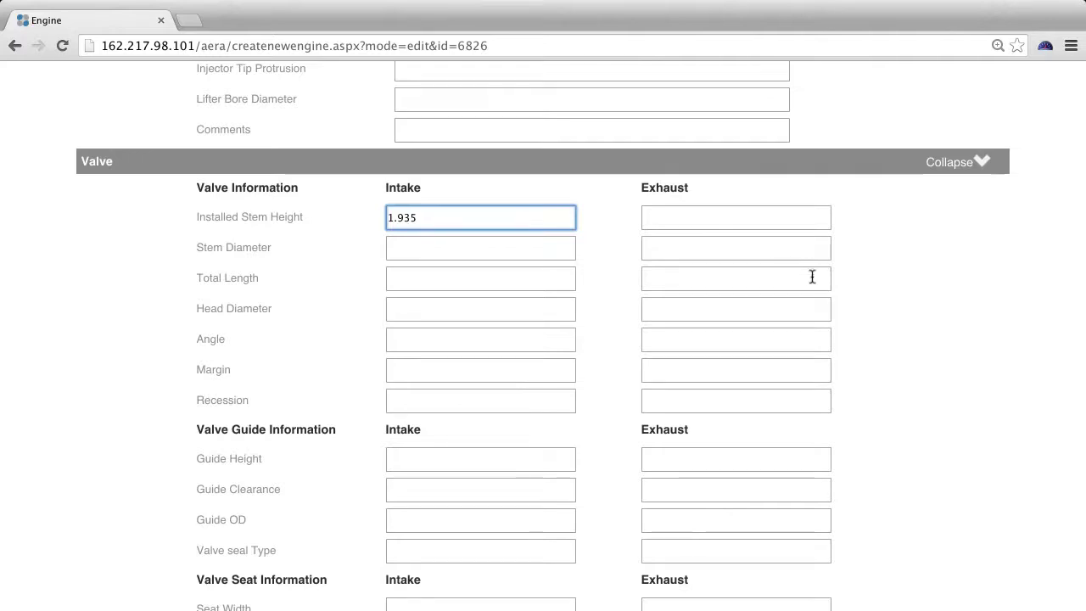
# Set the intake free length of the outer or single valve spring to 1.985.
pyautogui.scroll(-3, 865, 333)
pyautogui.scroll(-6, 865, 333)
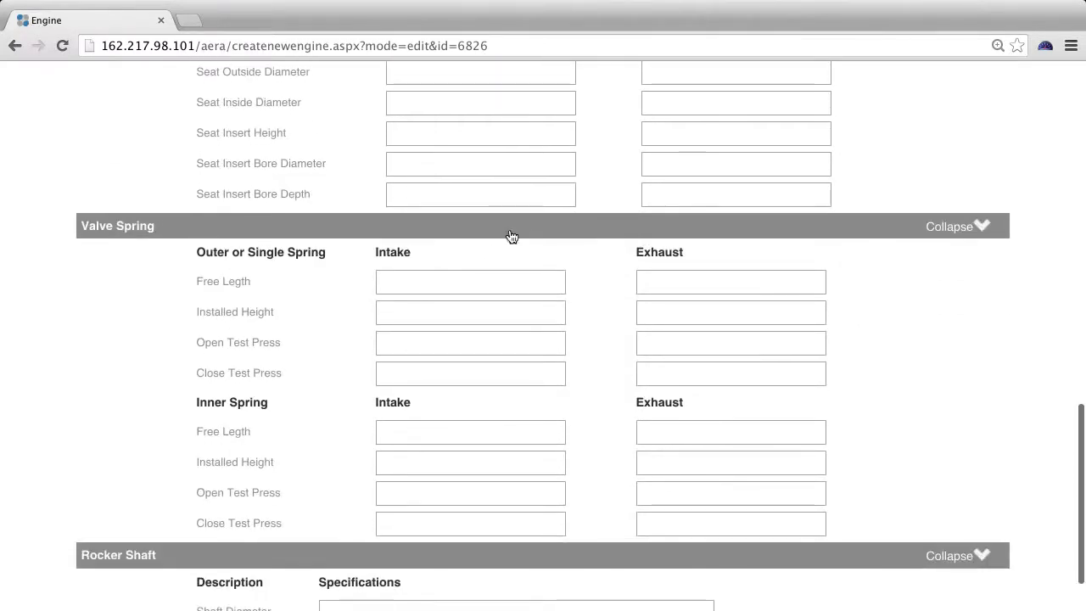
pyautogui.click(463, 281)
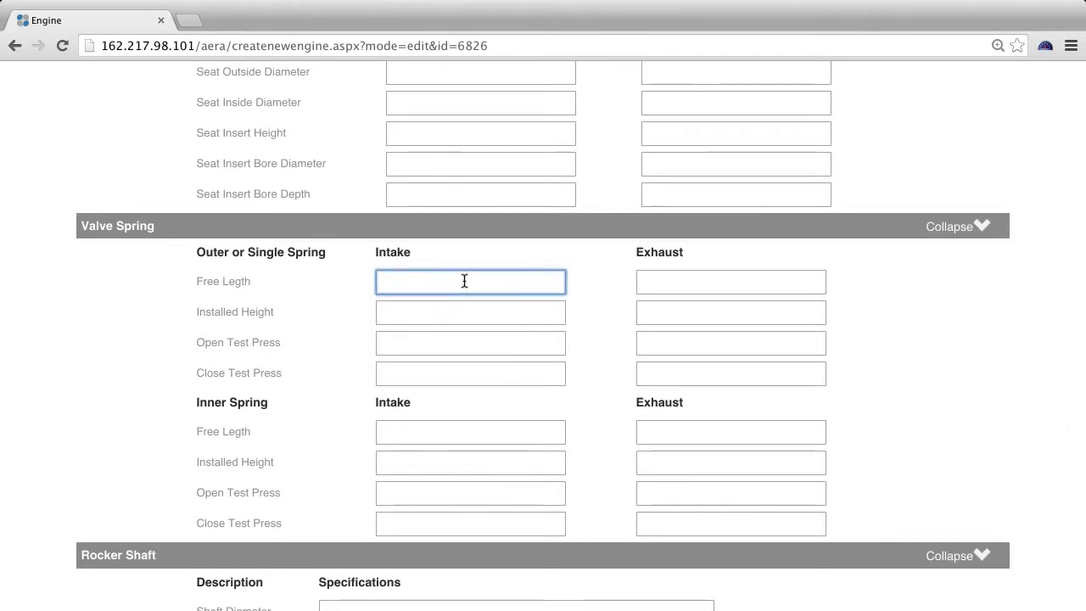
pyautogui.write('1.985')
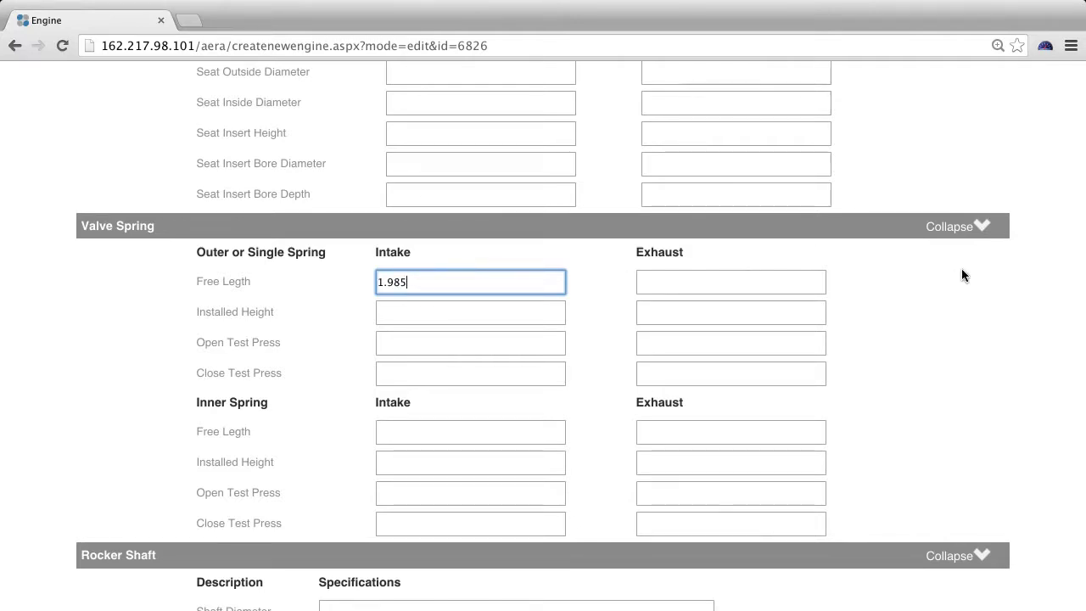
# Save the Cylinder Head specifications and dismiss the confirmation.
pyautogui.scroll(10, 960, 268)
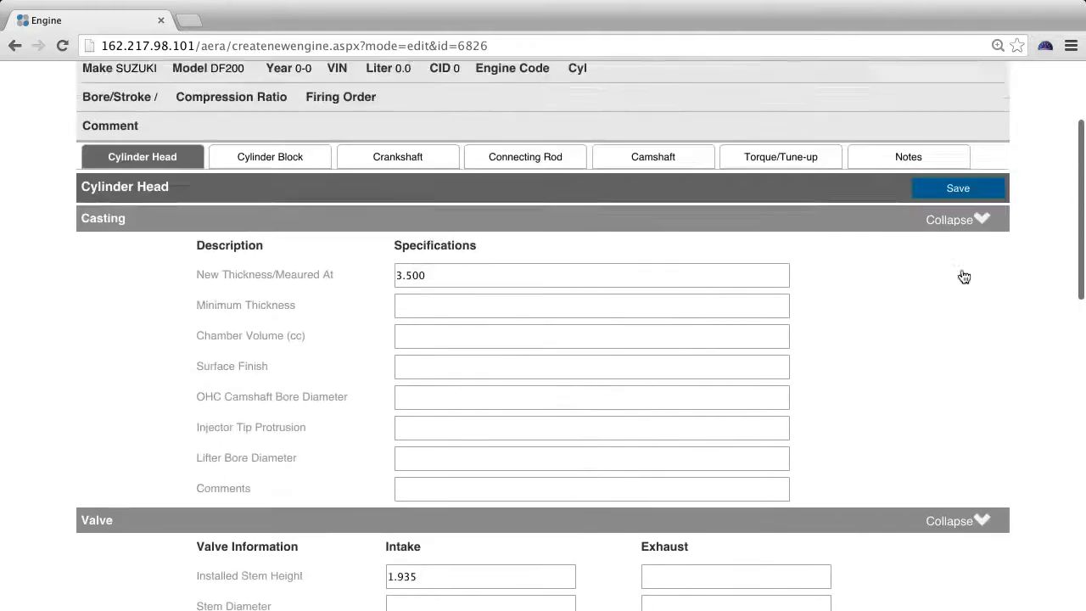
pyautogui.scroll(3, 964, 276)
pyautogui.click(980, 337)
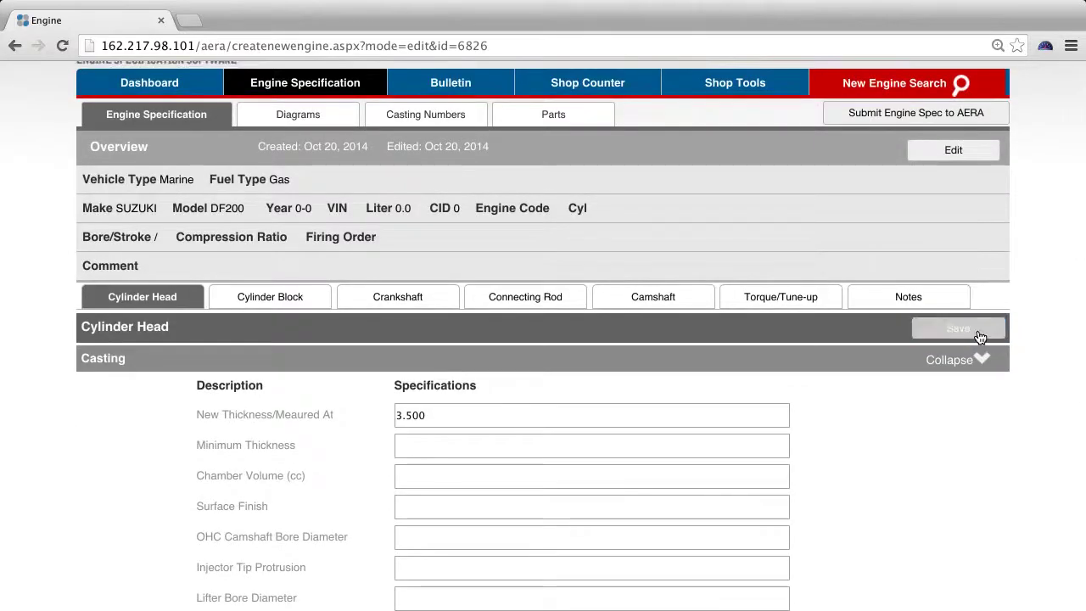
pyautogui.click(979, 336)
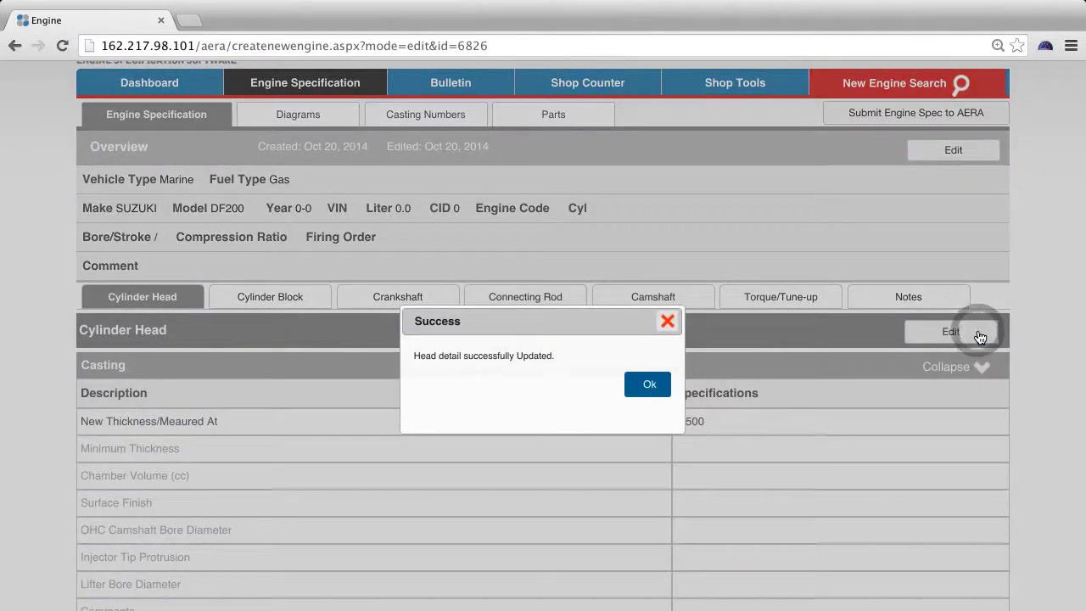
pyautogui.click(658, 391)
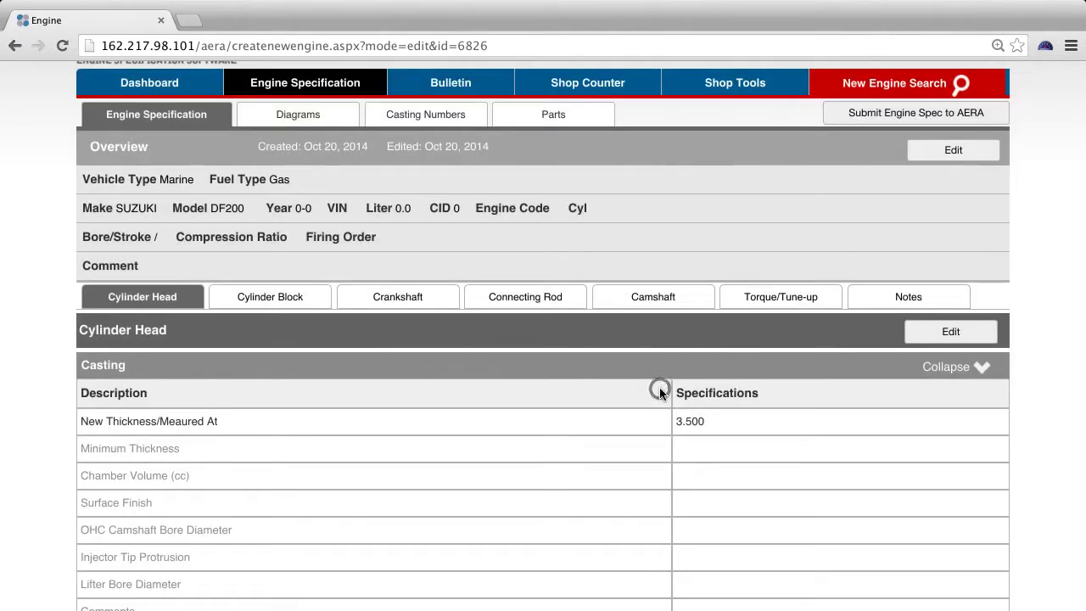
# Review the saved Cylinder Head specifications and collapse the Casting section.
pyautogui.scroll(-4, 837, 511)
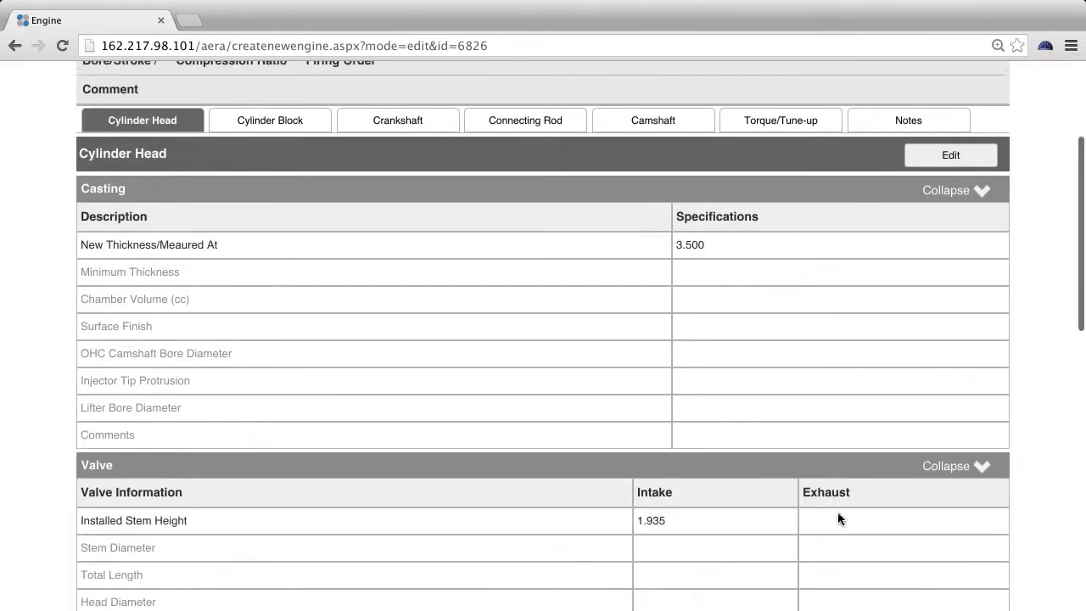
pyautogui.click(981, 188)
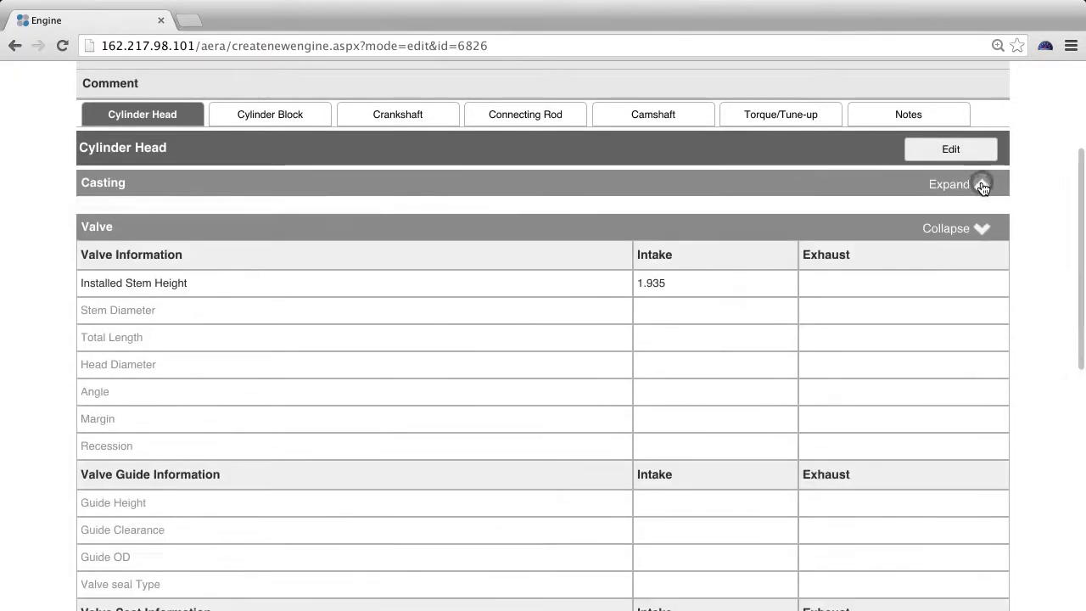
# Collapse the Valve section, and expand both the Valve and Casting sections of the Cylinder Head specifications again.
pyautogui.click(981, 212)
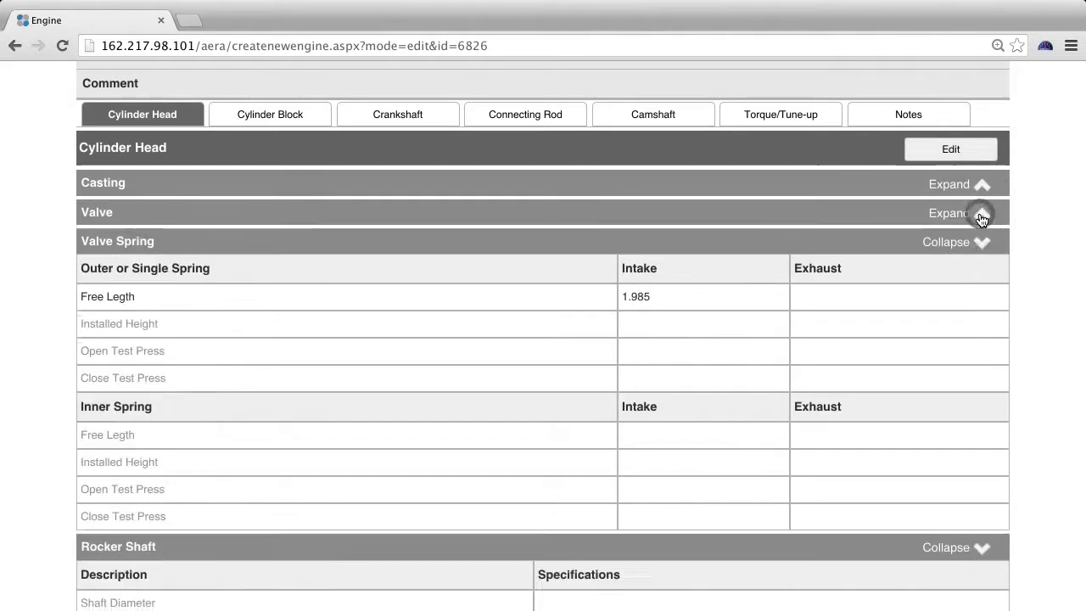
pyautogui.click(981, 217)
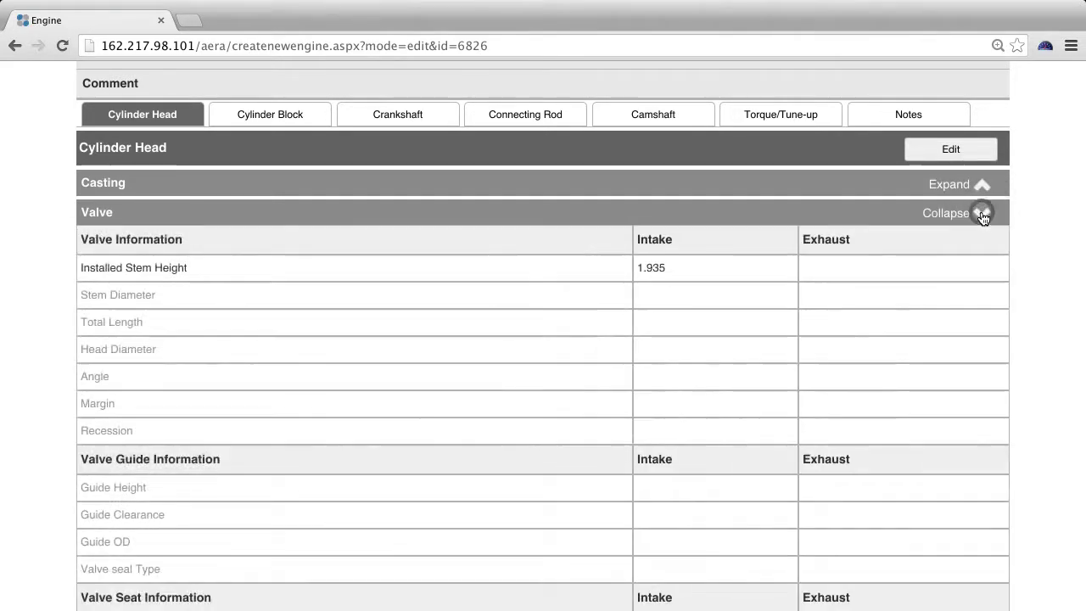
pyautogui.click(981, 184)
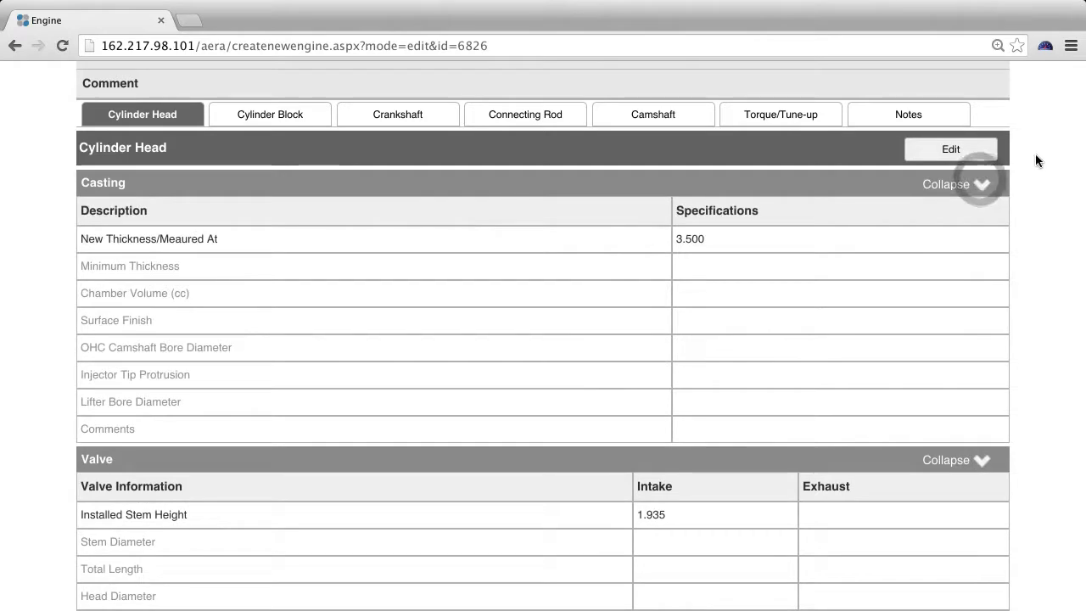
pyautogui.scroll(5, 1034, 160)
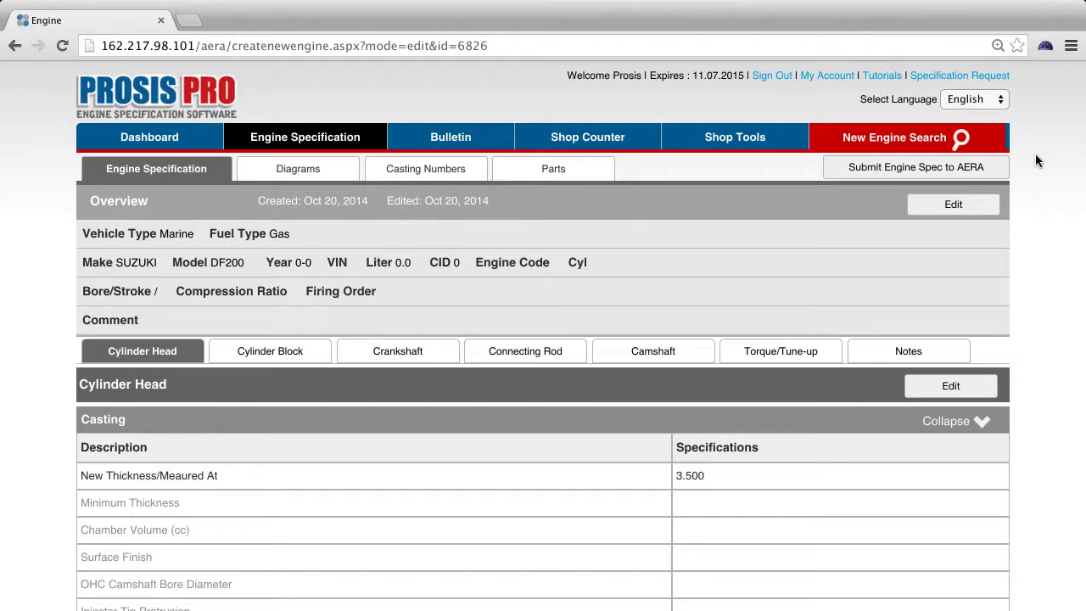
# Choose the image file 45708.gif from the Desktop as a diagram for this engine.
pyautogui.click(312, 177)
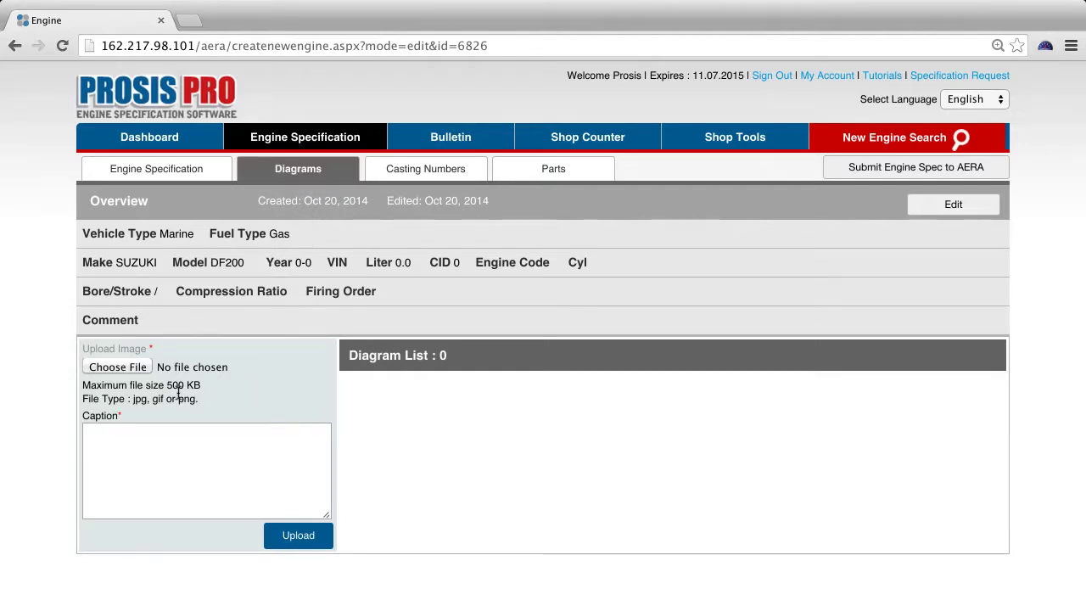
pyautogui.click(131, 370)
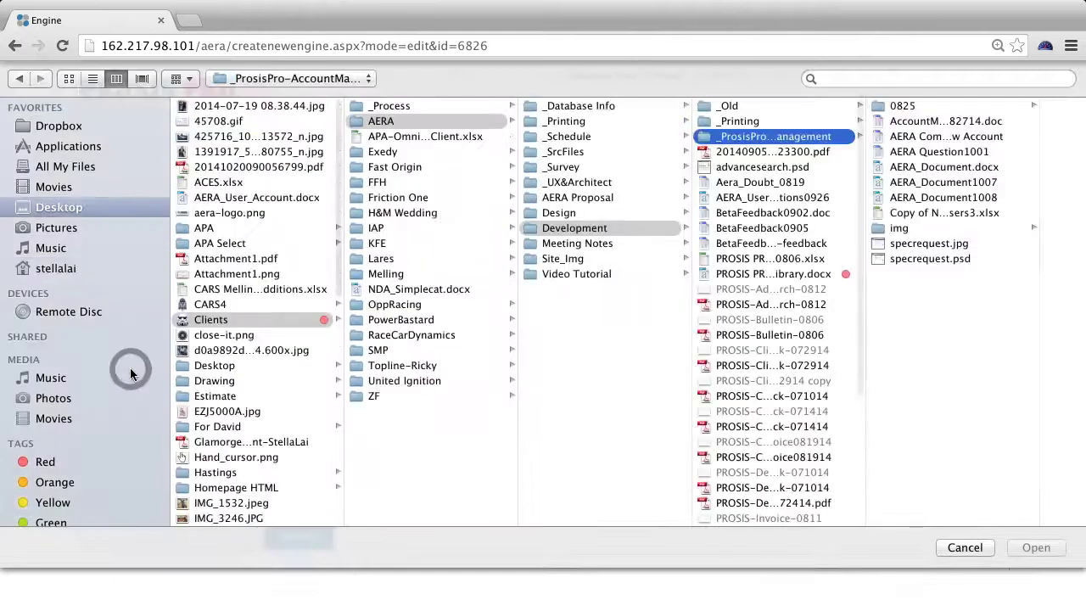
pyautogui.click(188, 121)
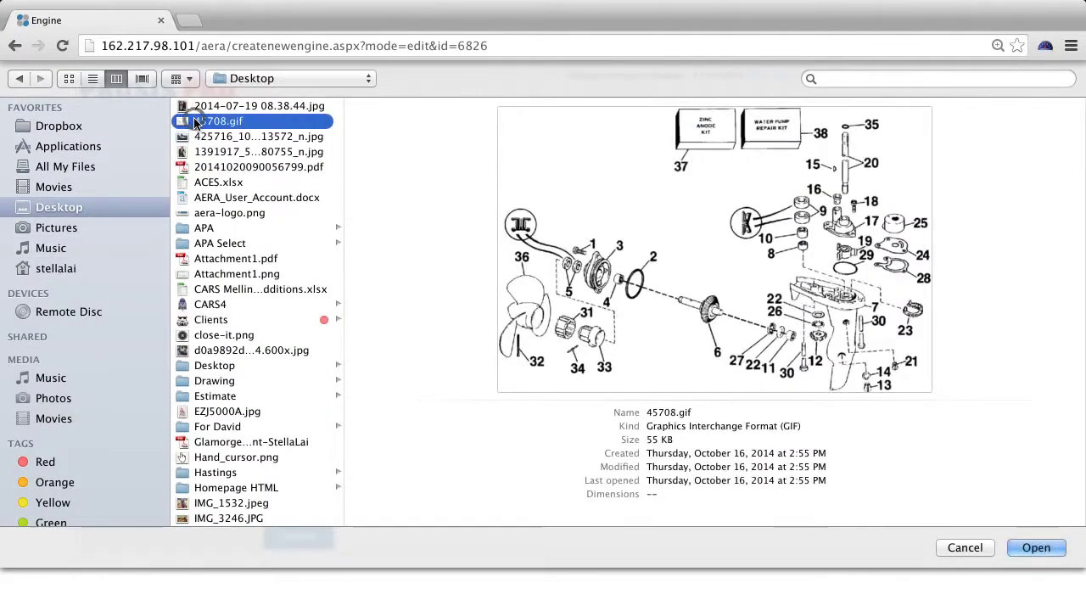
pyautogui.click(1037, 548)
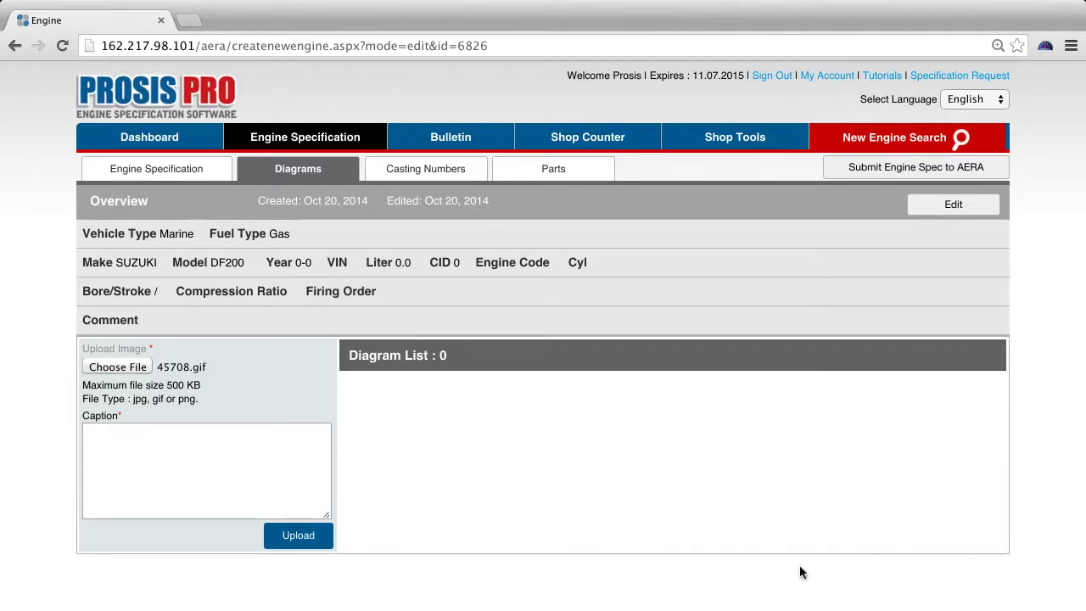
# Caption the chosen image "Engine Diagram", upload it to the engine's diagrams and dismiss the confirmation.
pyautogui.click(196, 463)
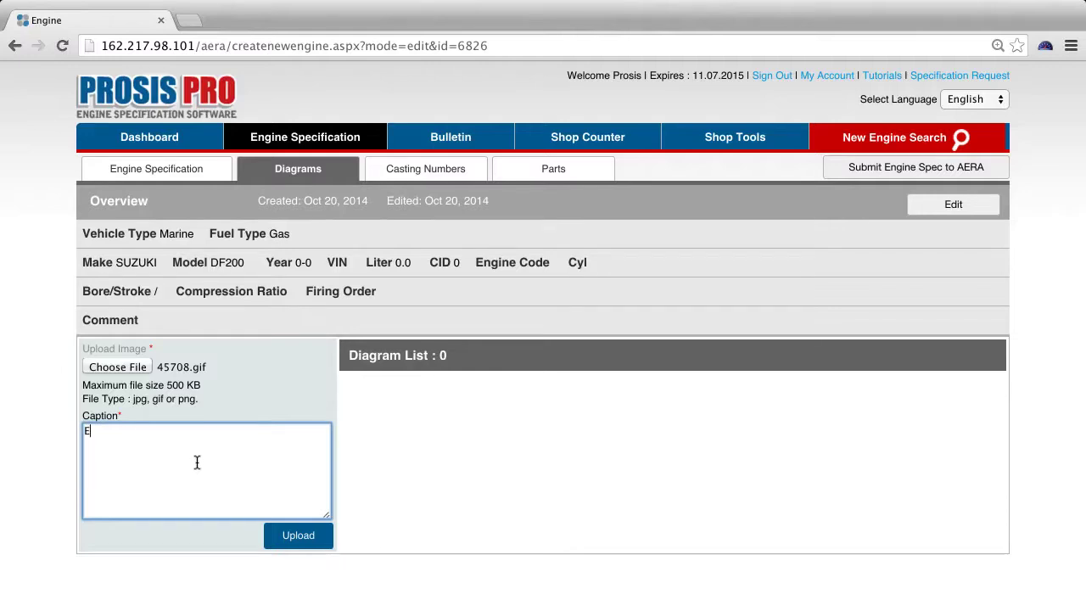
pyautogui.write('Engine Diagram')
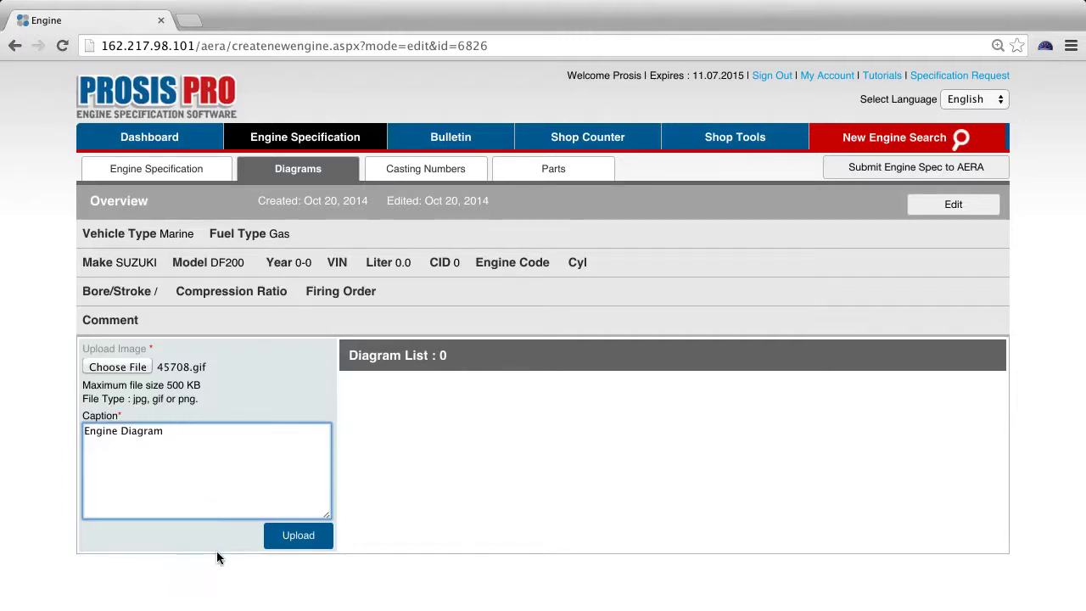
pyautogui.click(308, 537)
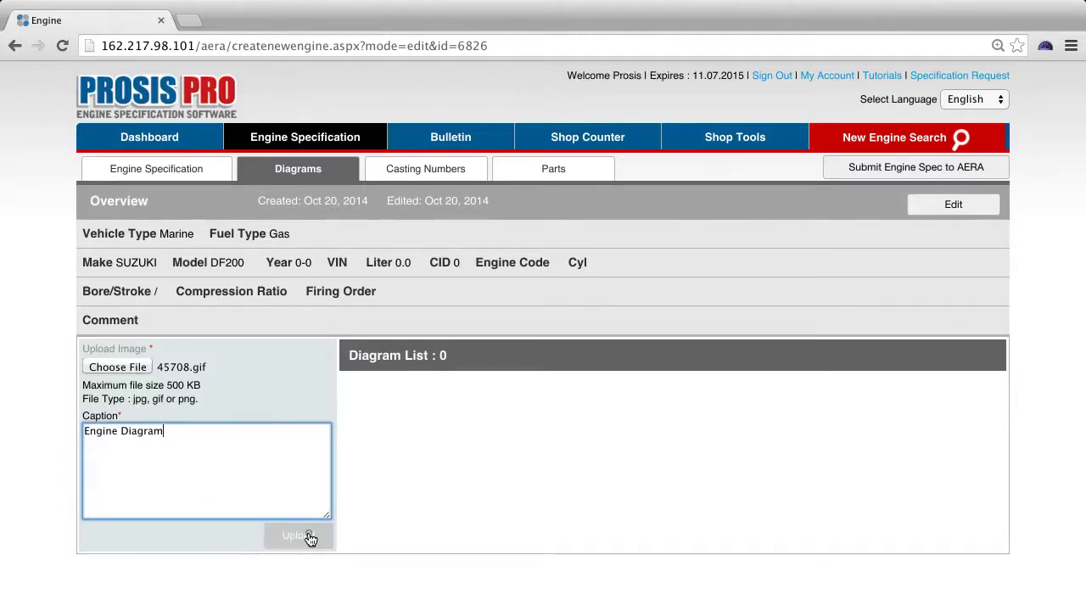
pyautogui.click(309, 537)
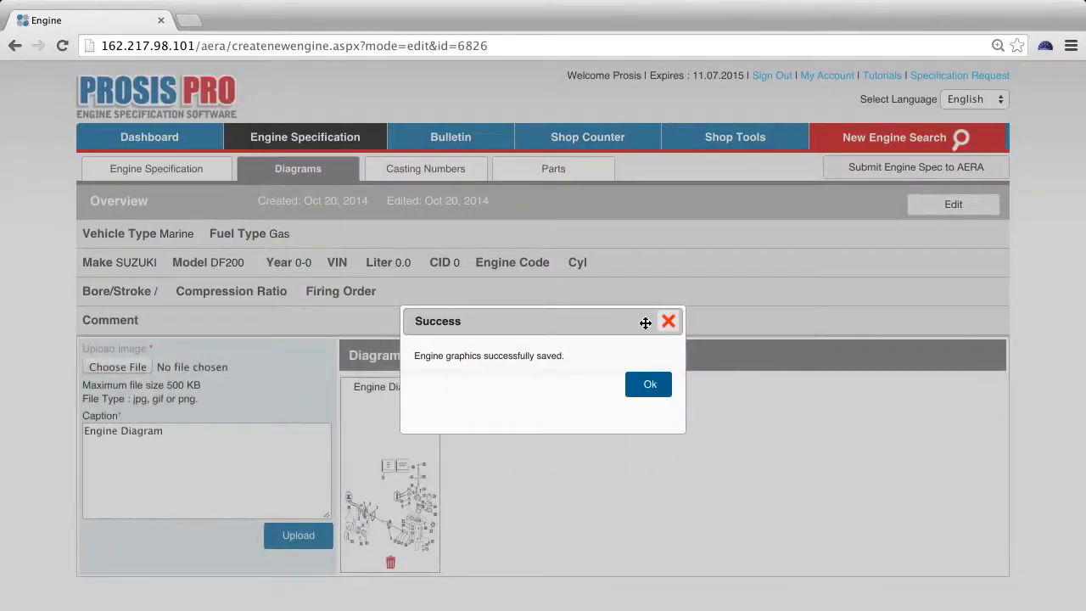
pyautogui.click(667, 322)
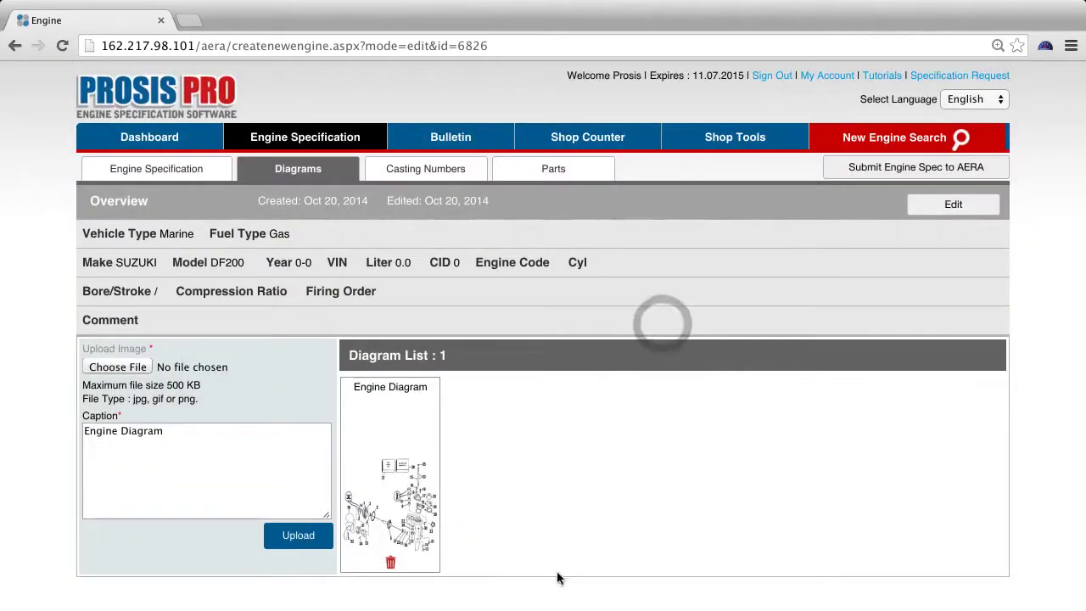
# Start deleting the uploaded Engine Diagram image and cancel the deletion.
pyautogui.click(391, 566)
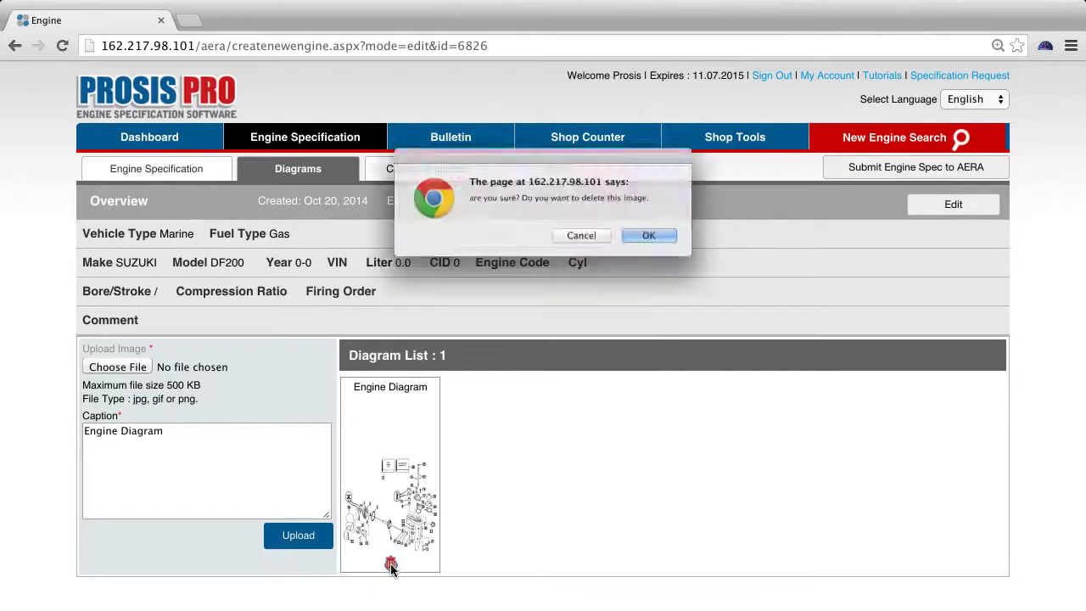
pyautogui.click(607, 243)
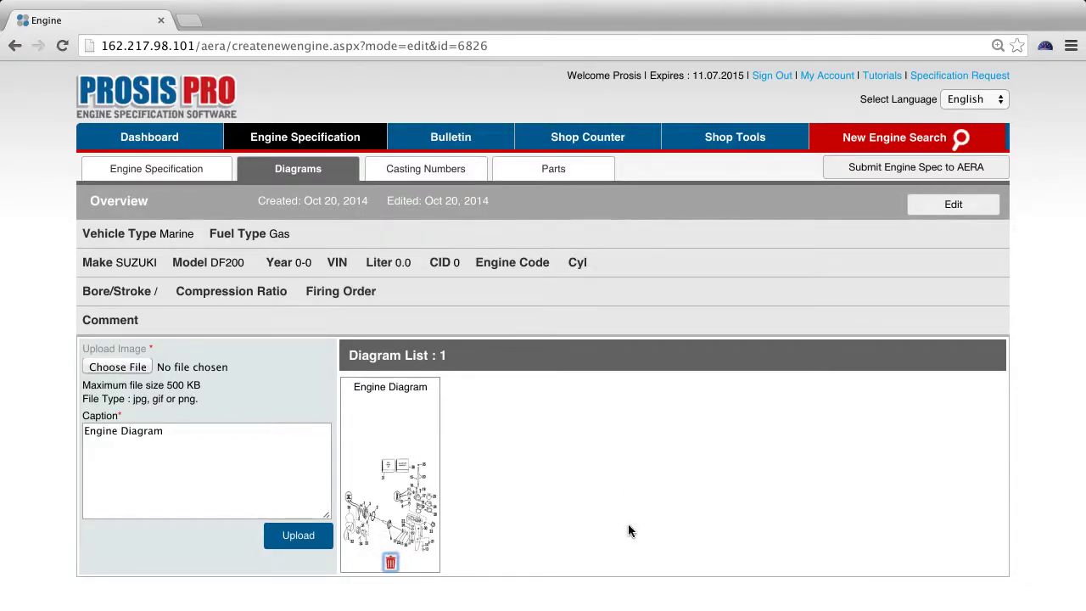
# Add casting number 1025313 with type Flywheel and comment "Dual Mass", save it and dismiss the confirmation.
pyautogui.click(436, 177)
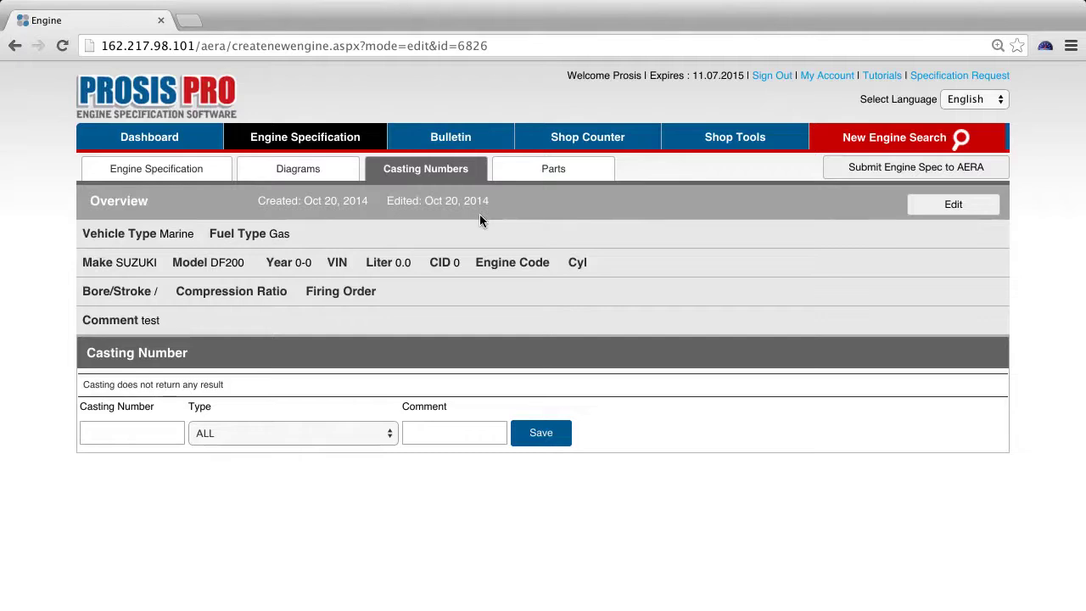
pyautogui.click(120, 440)
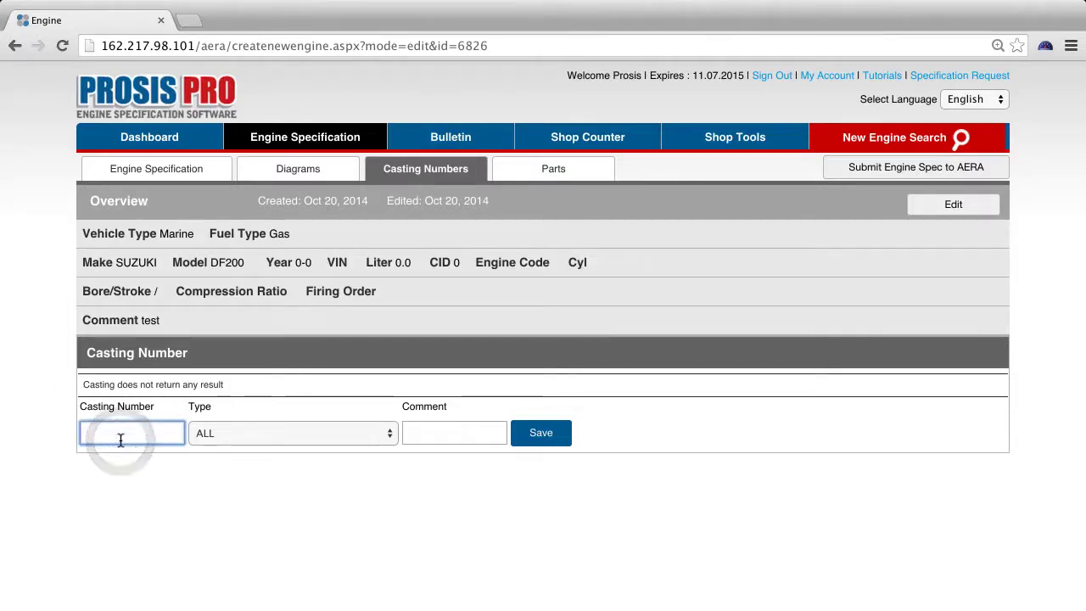
pyautogui.write('1025313')
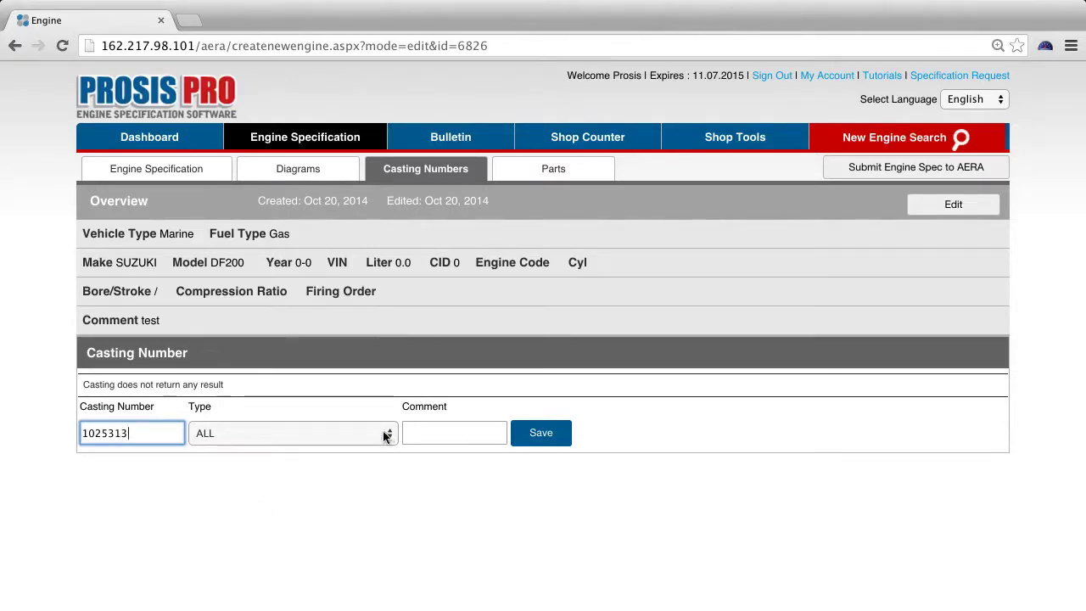
pyautogui.click(383, 432)
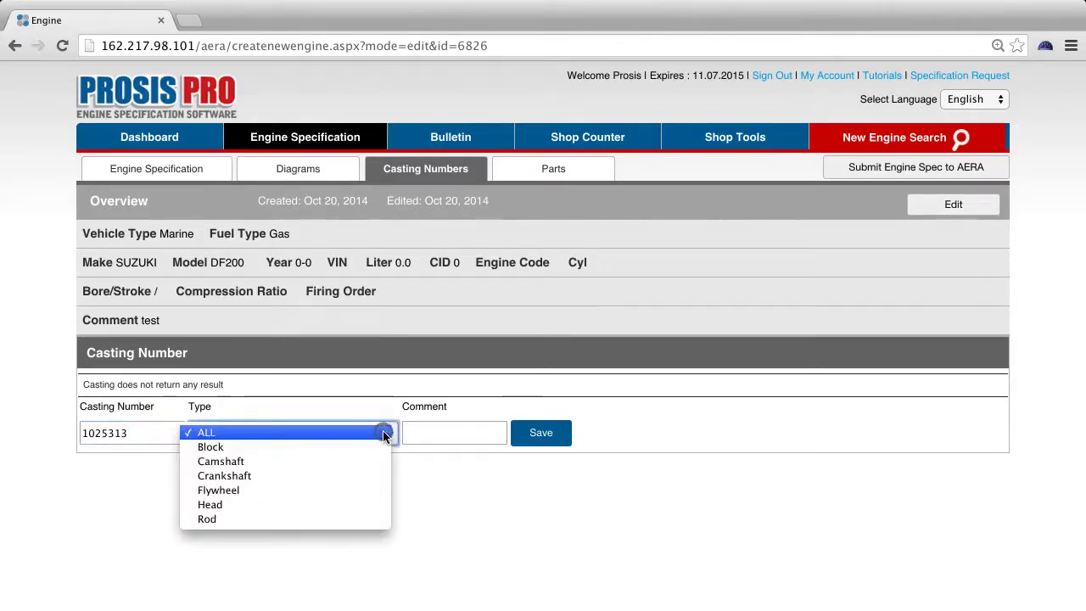
pyautogui.click(382, 489)
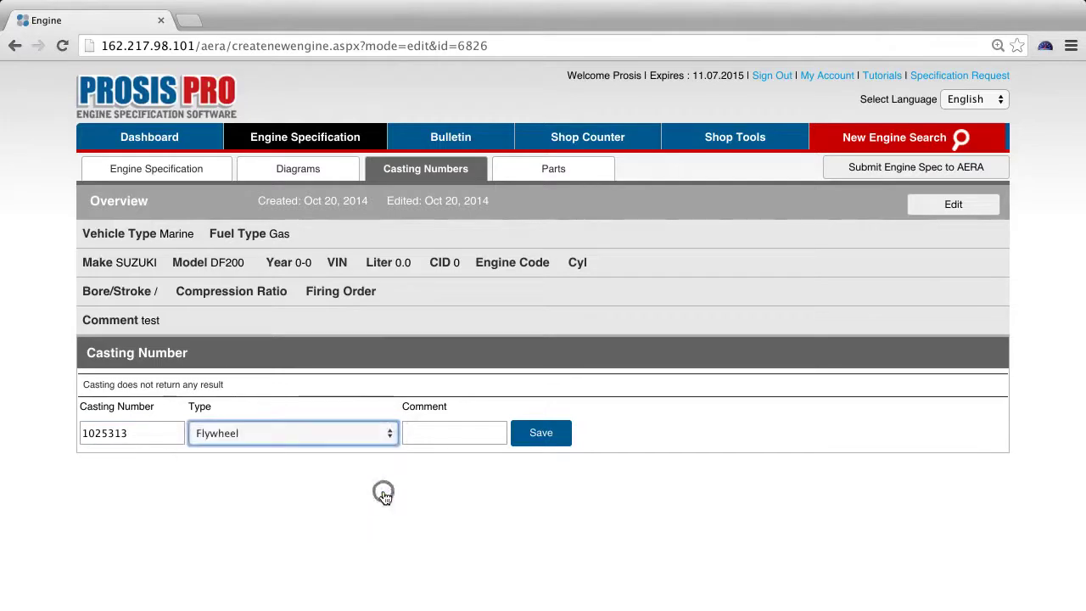
pyautogui.click(454, 431)
pyautogui.write('Dual')
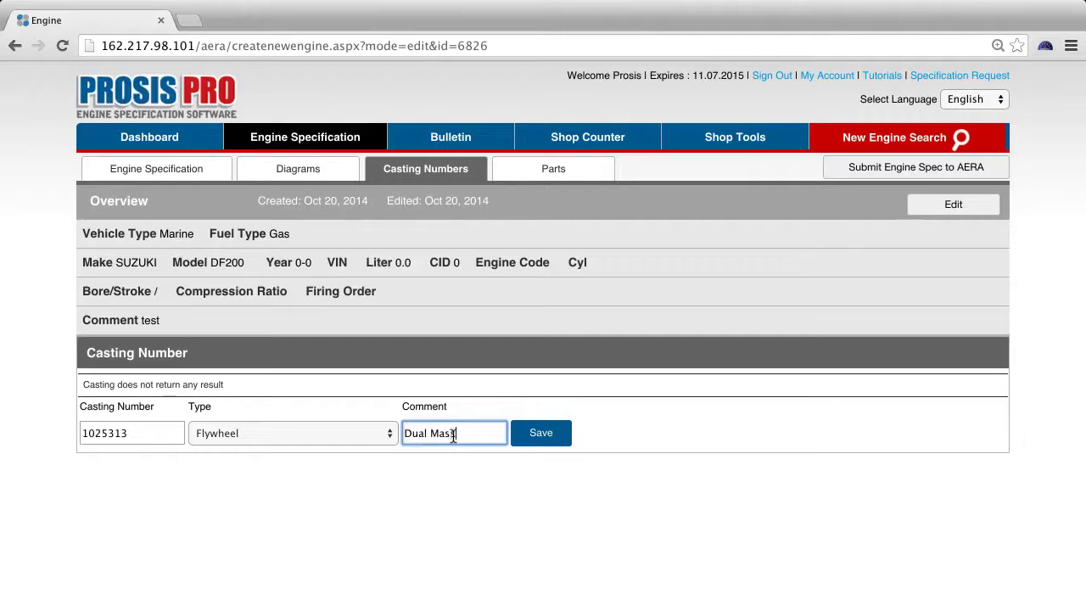
pyautogui.write(' Mass')
pyautogui.click(540, 434)
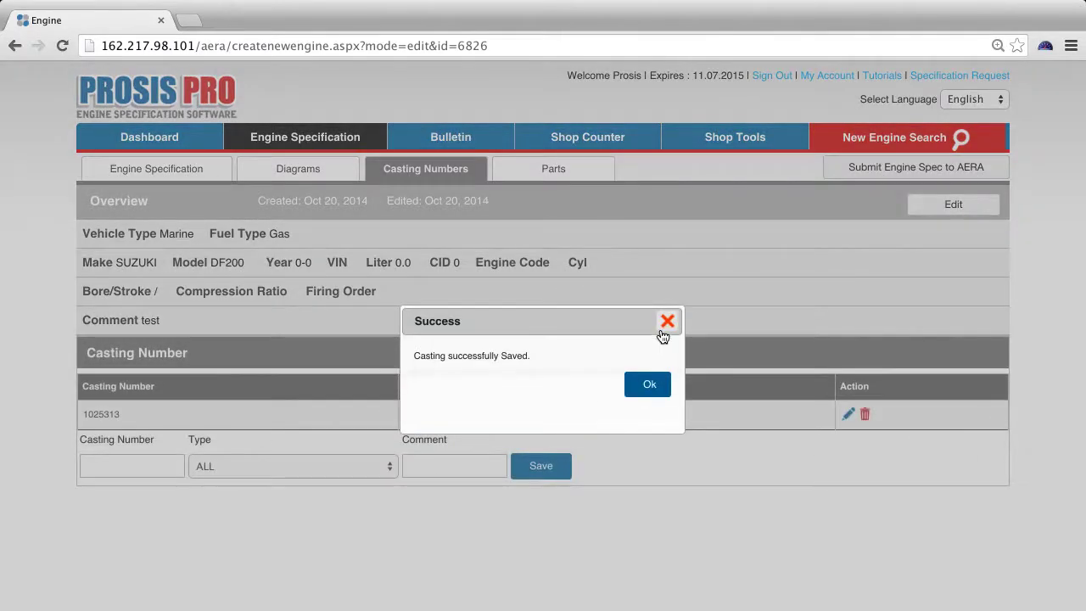
pyautogui.click(666, 322)
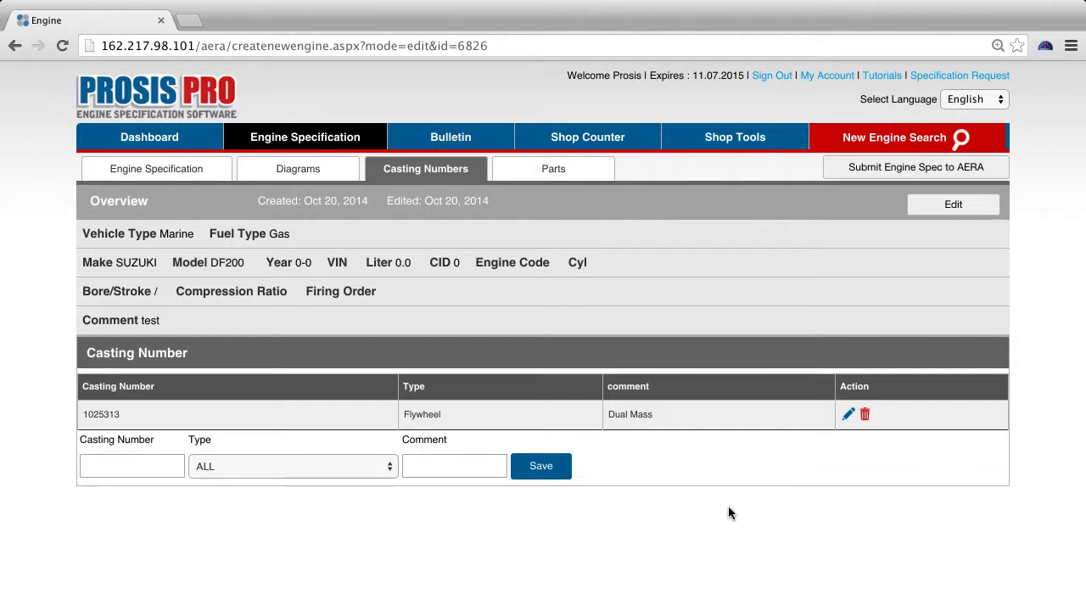
# Edit casting number 1025313 to have the type Crankshaft, update the entry and dismiss the confirmation.
pyautogui.click(847, 415)
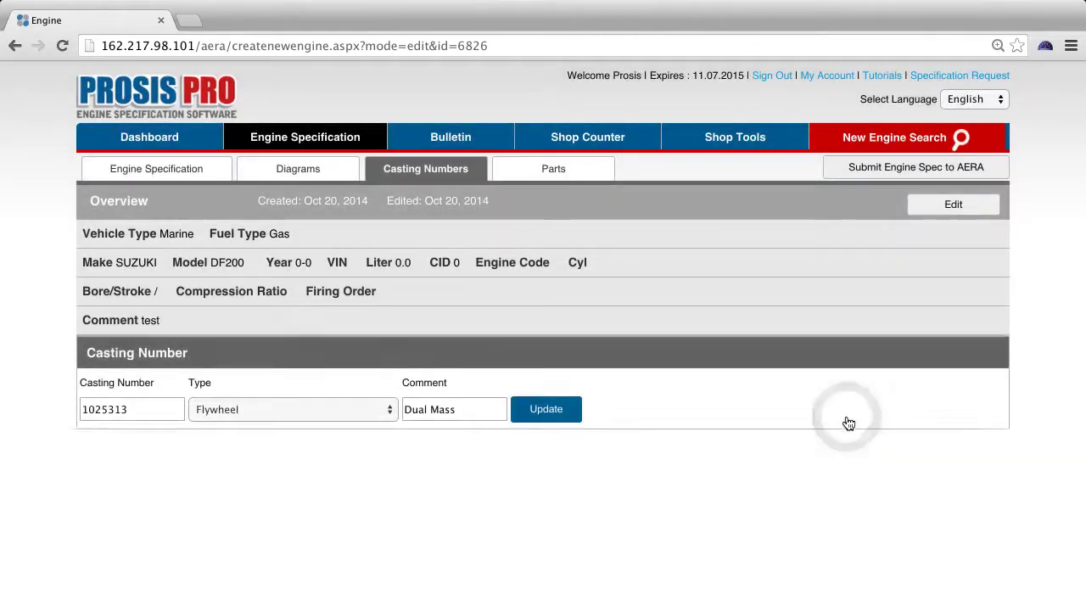
pyautogui.click(360, 408)
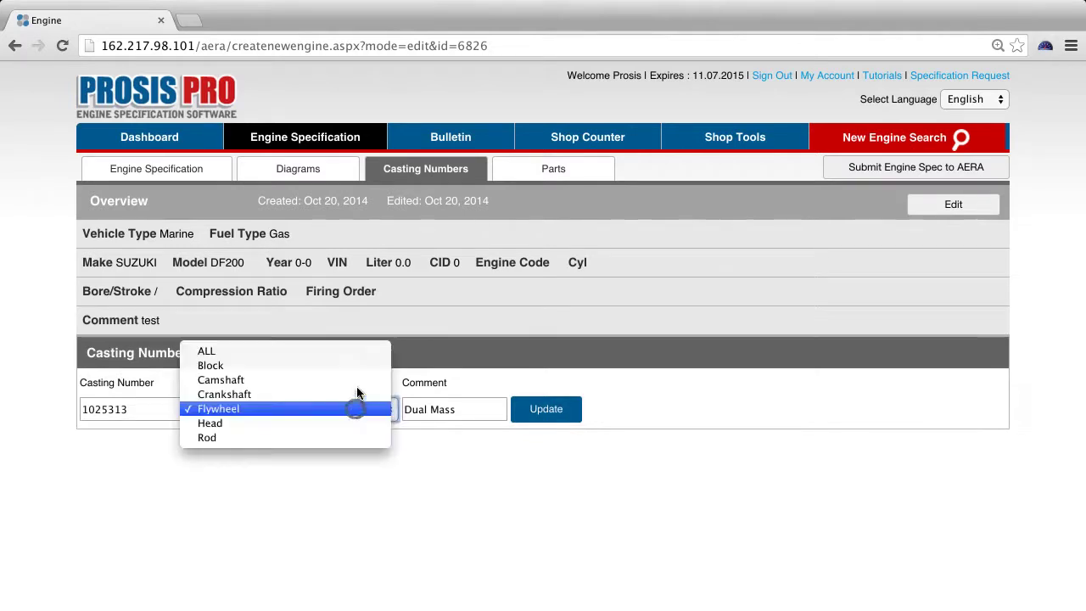
pyautogui.click(359, 395)
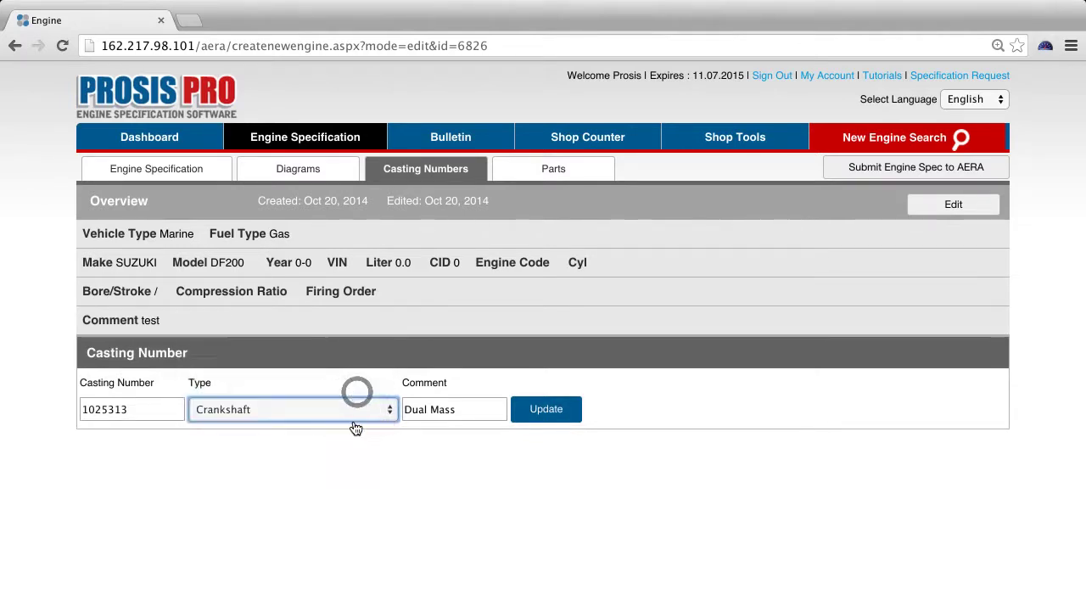
pyautogui.click(552, 412)
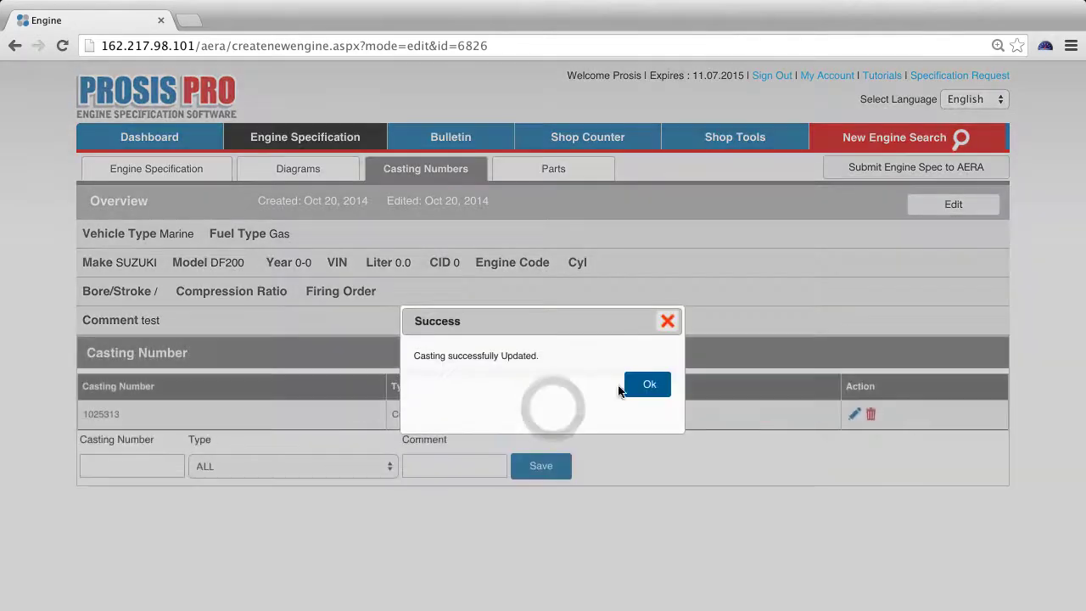
pyautogui.click(648, 383)
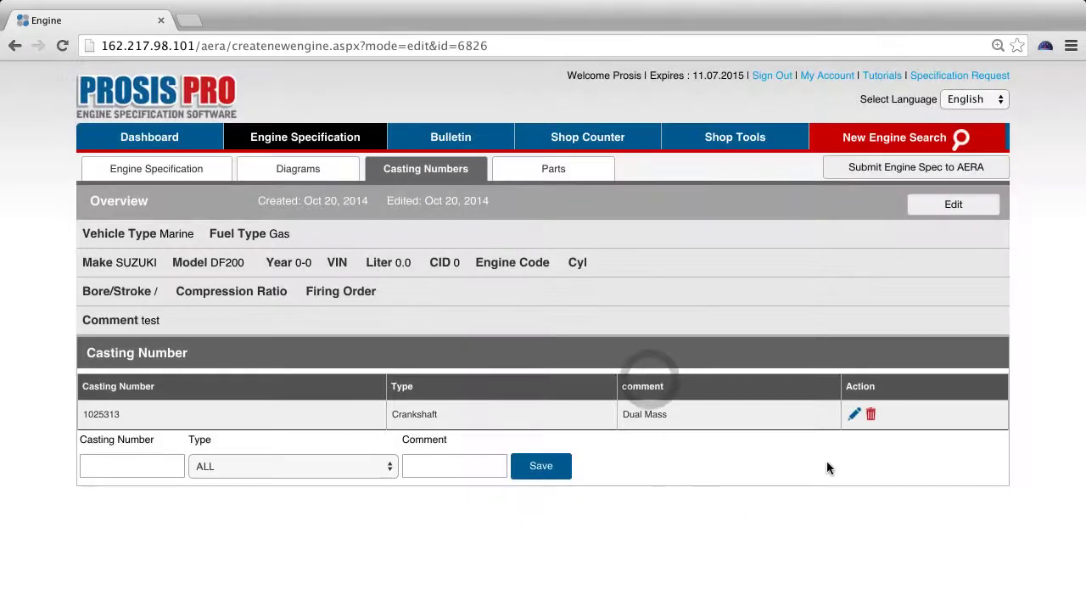
# Delete the casting number 1025313 entry, confirm the deletion and dismiss the success message.
pyautogui.click(871, 415)
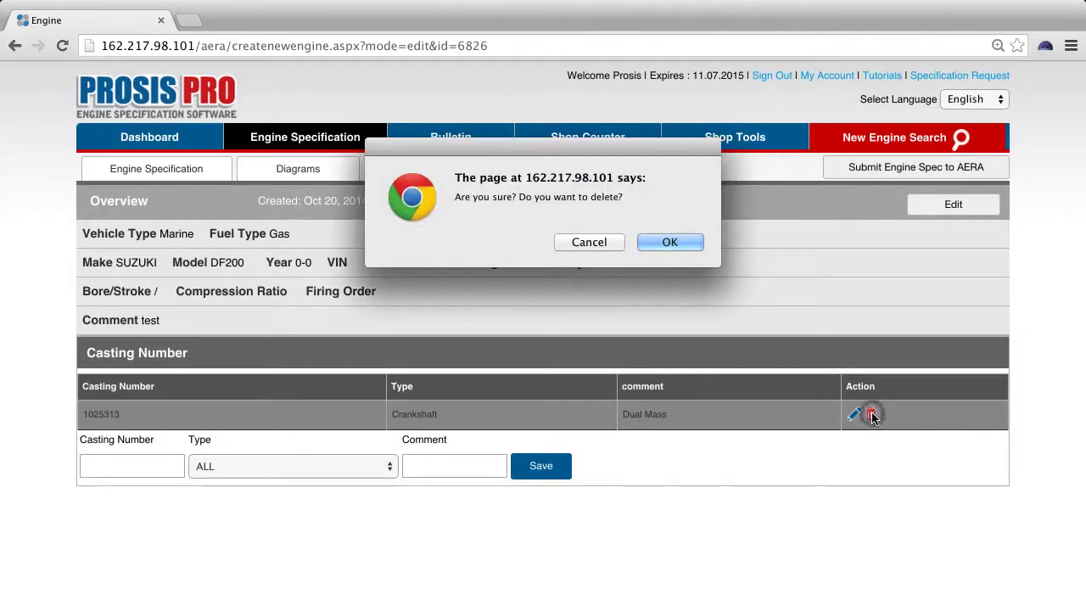
pyautogui.click(670, 241)
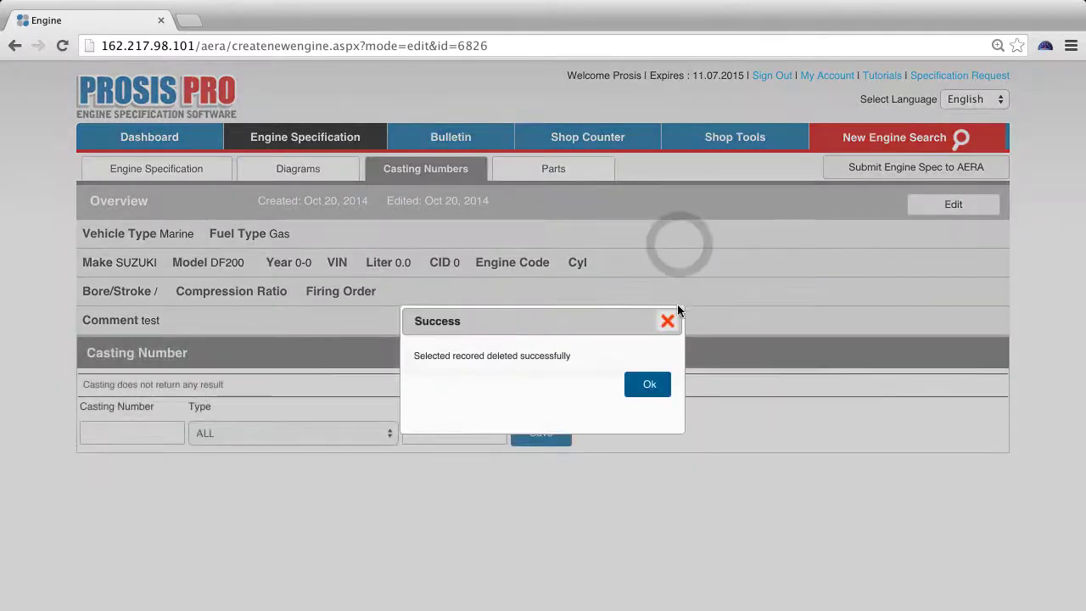
pyautogui.click(669, 320)
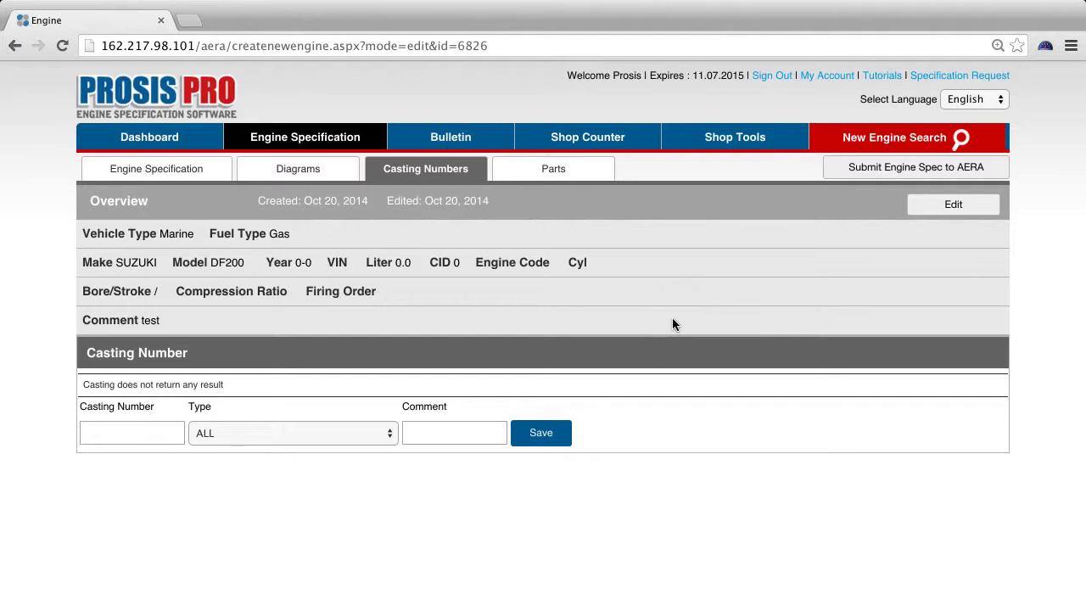
# Search the engine specifications for make BMW, model M3, and open the 1985-95 2.3-liter result.
pyautogui.click(304, 140)
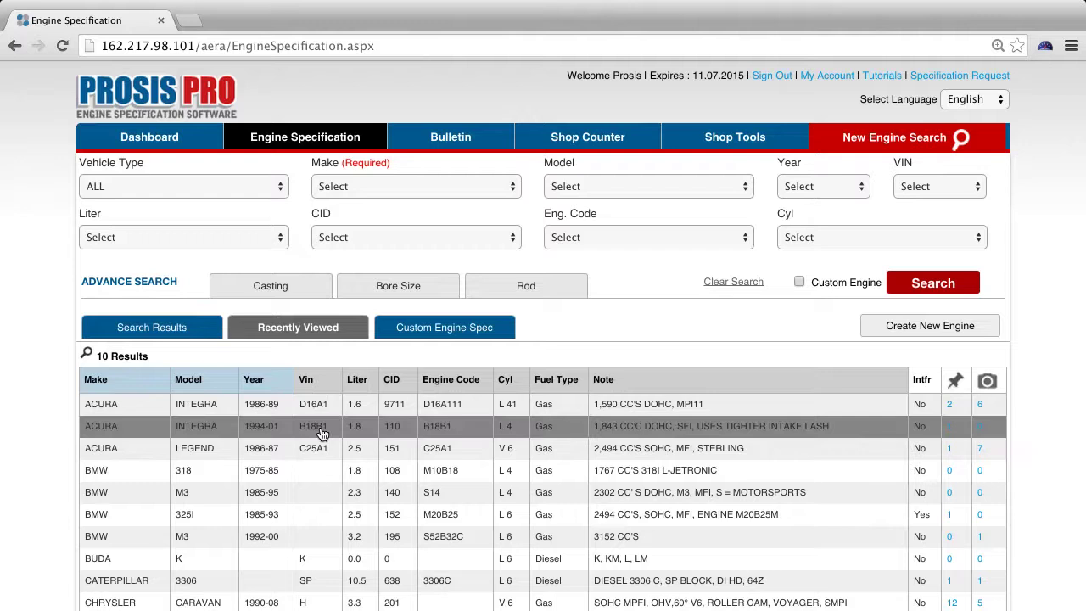
pyautogui.click(401, 186)
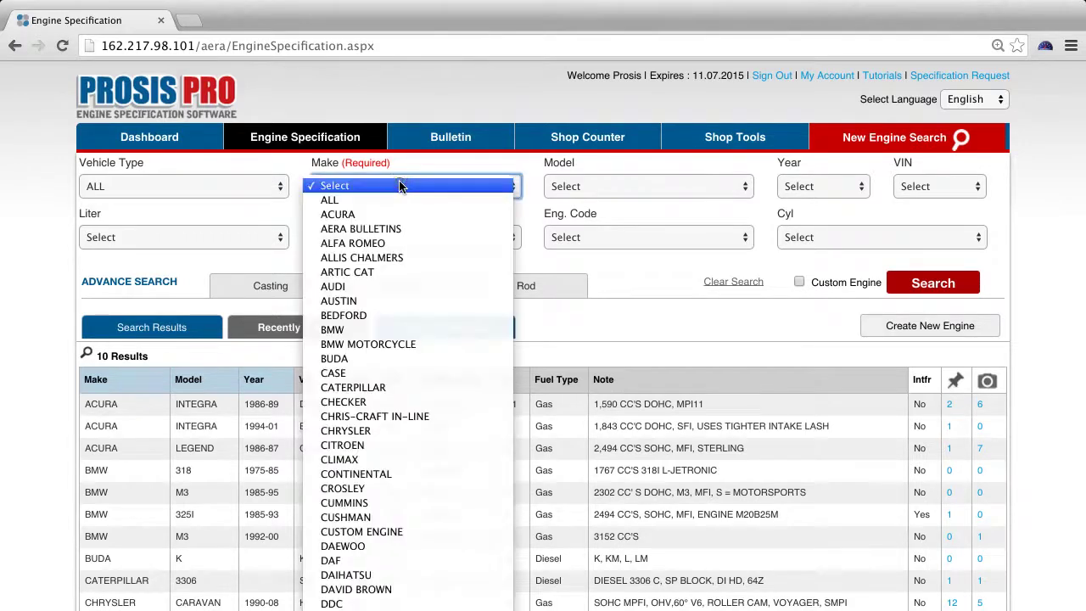
pyautogui.click(412, 329)
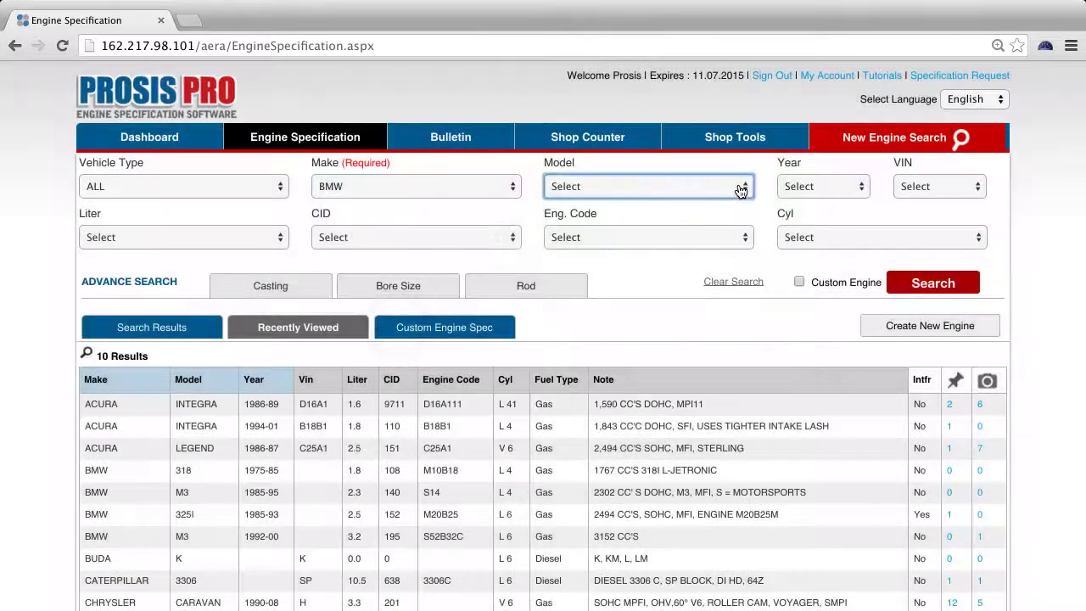
pyautogui.click(739, 187)
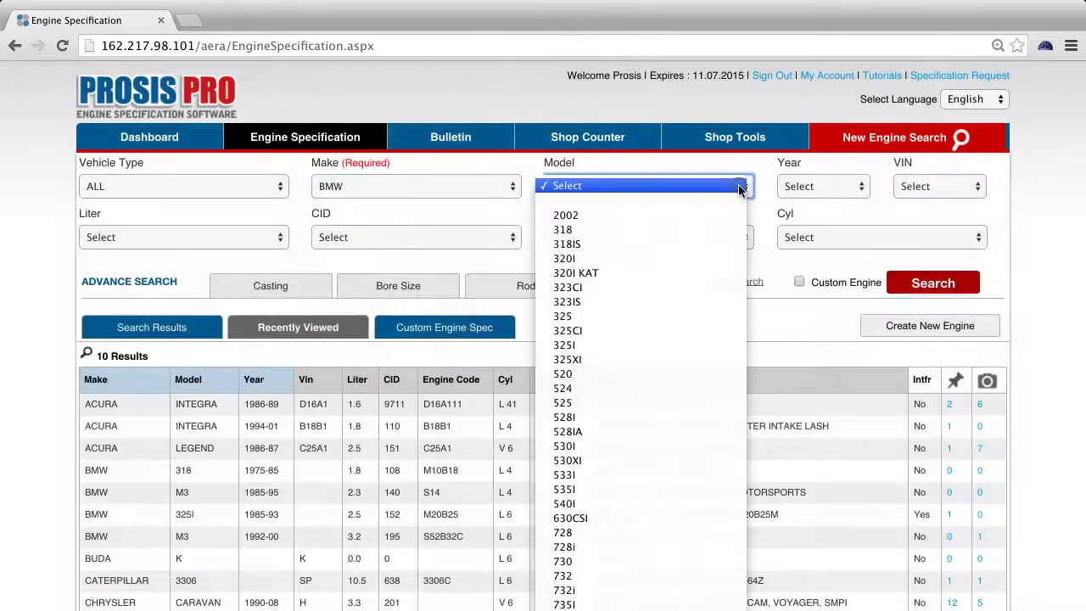
pyautogui.scroll(-10, 738, 188)
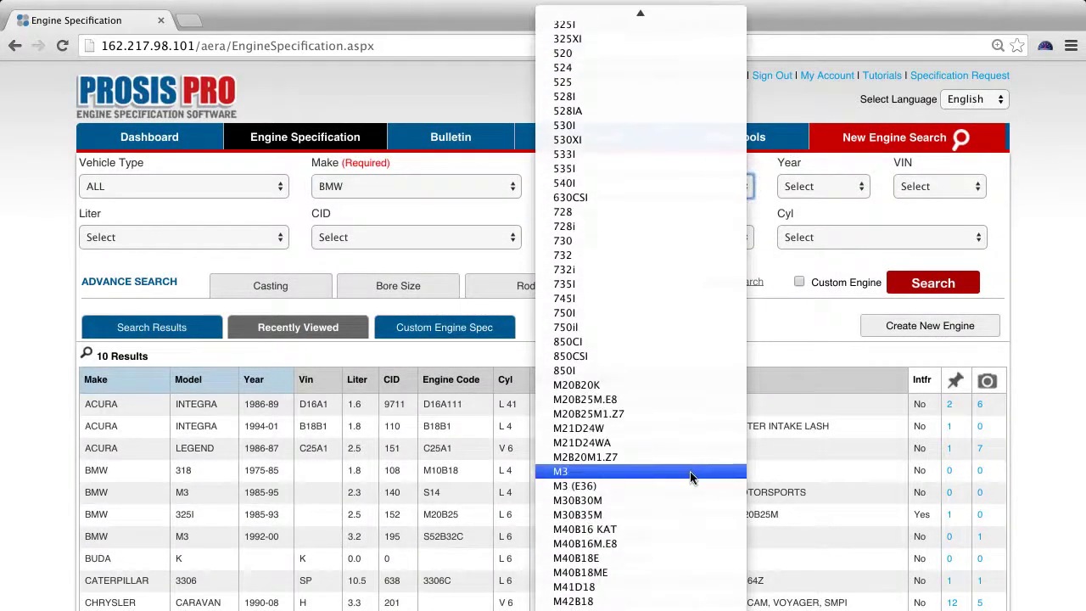
pyautogui.click(690, 473)
pyautogui.click(936, 286)
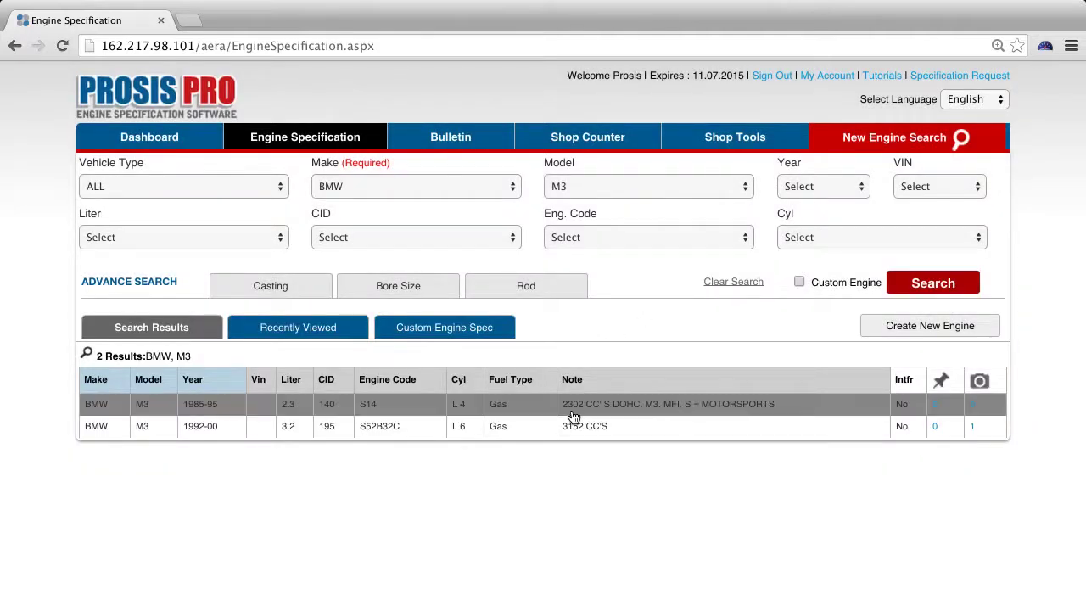
pyautogui.click(574, 417)
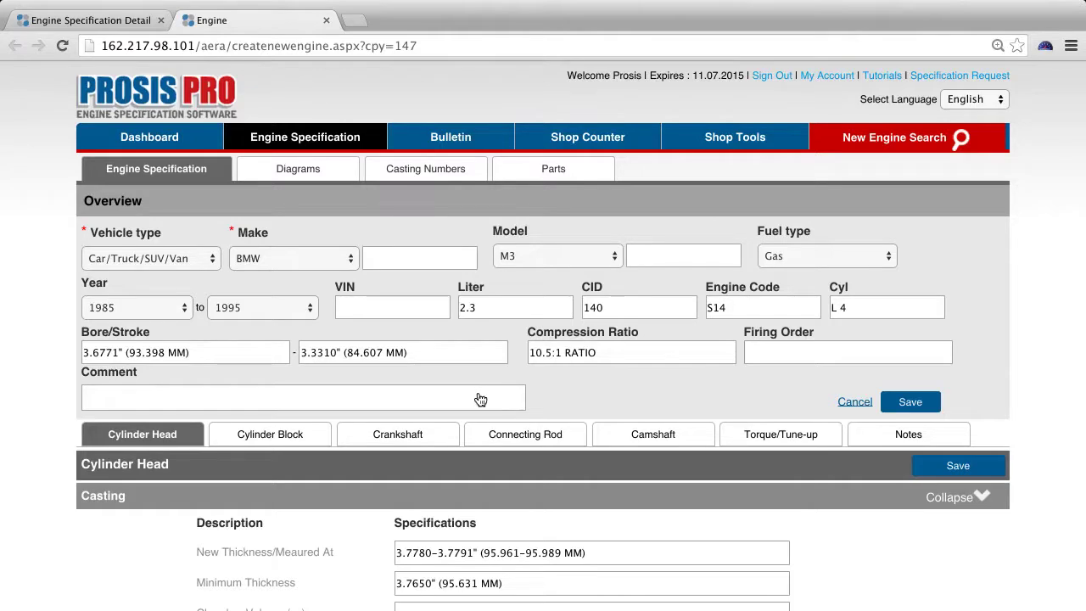
# Enter the comment "Test M3 Engine" in the overview of the copied BMW M3 engine.
pyautogui.click(429, 398)
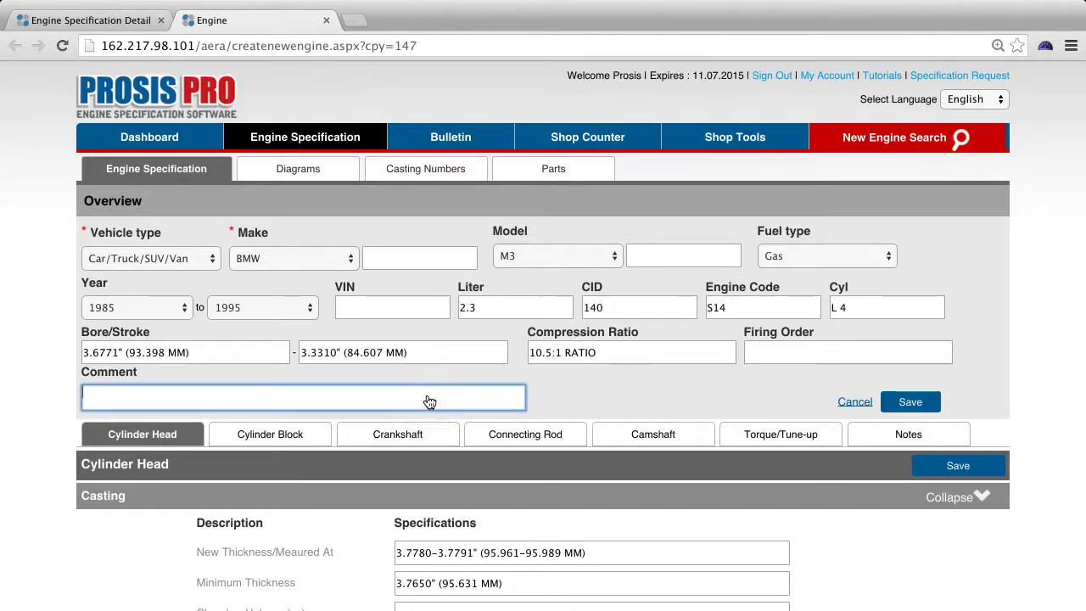
pyautogui.write('Test ')
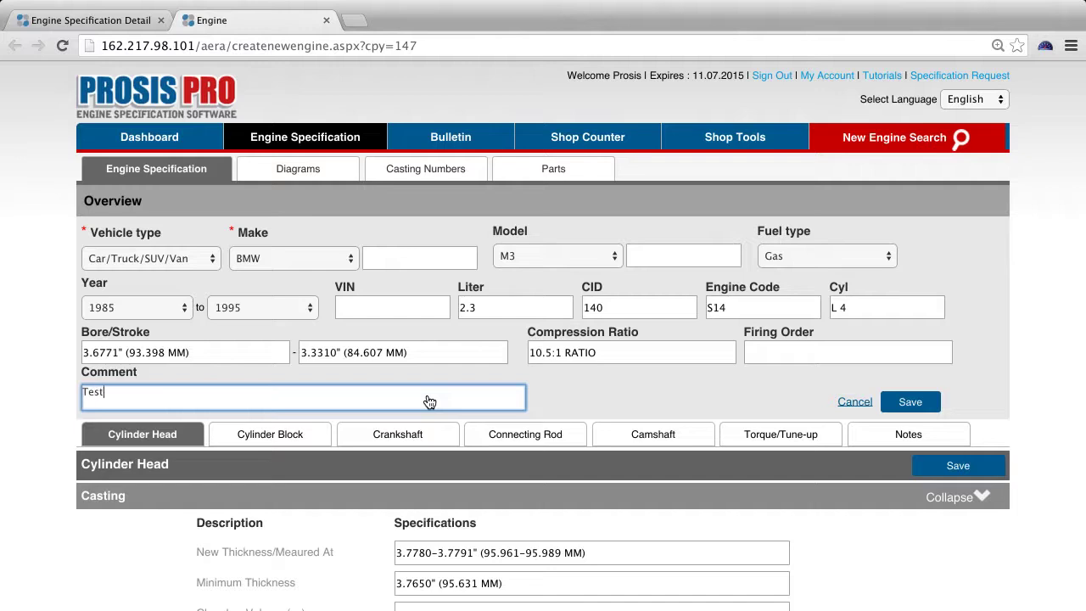
pyautogui.write('M3 Engi')
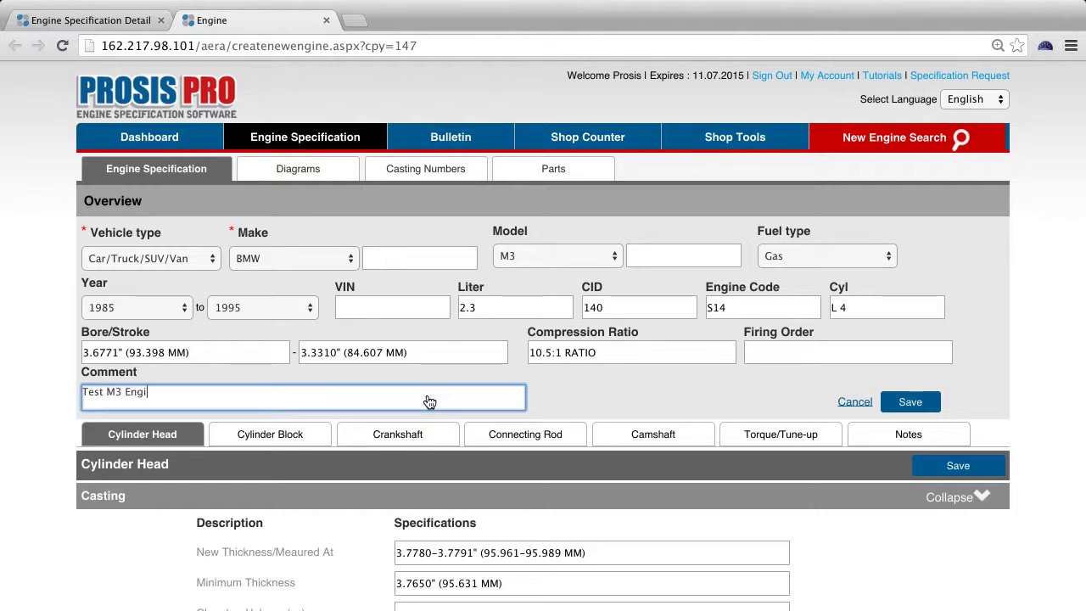
pyautogui.write('ne')
# Clear the New Thickness/Meaured At specification in the Cylinder Head casting section of the copied engine.
pyautogui.click(729, 561)
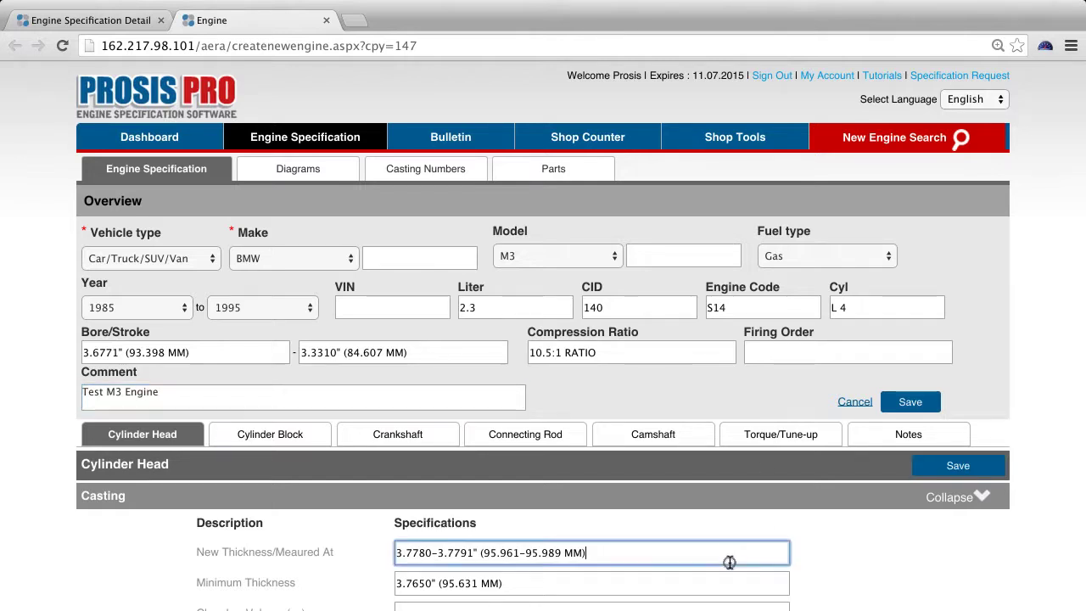
pyautogui.doubleClick(730, 561)
pyautogui.press('BackSpace')
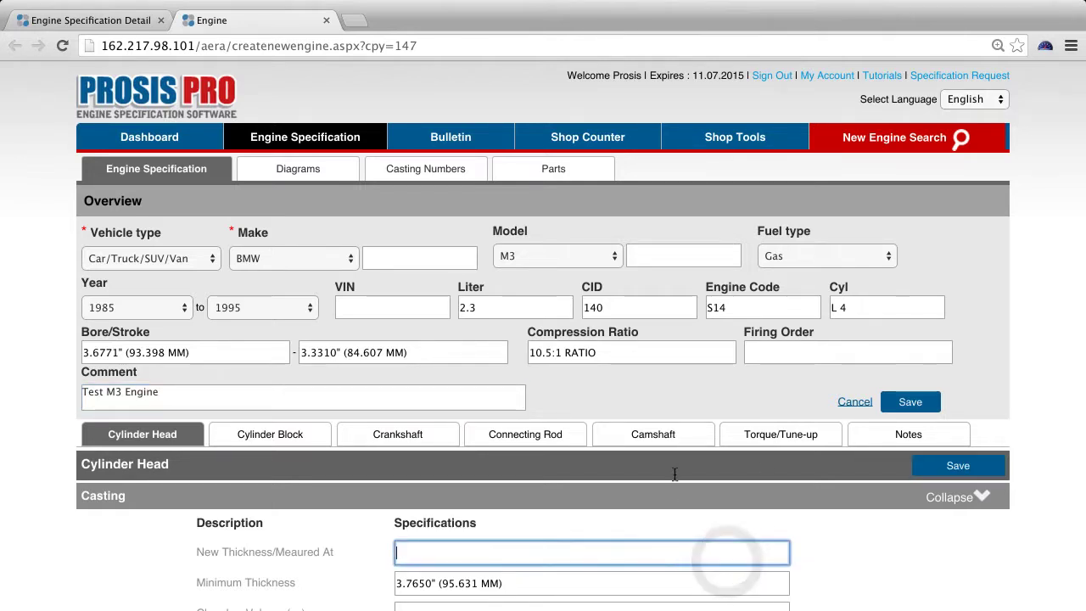
pyautogui.click(911, 586)
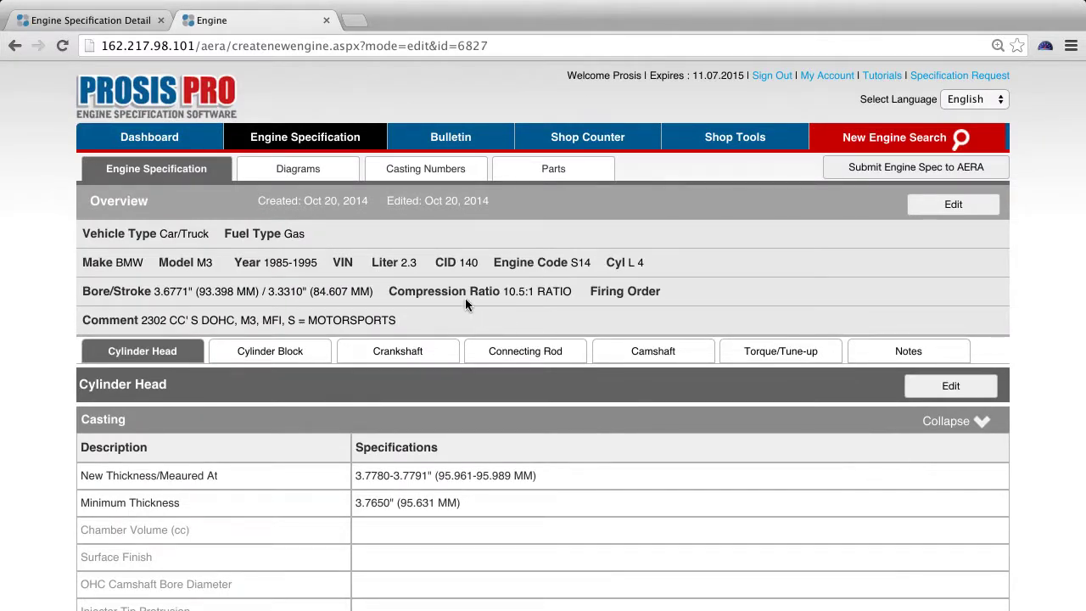
# Return to the engine specifications, list the custom engine specs and enable the Custom Engine search filter.
pyautogui.click(327, 138)
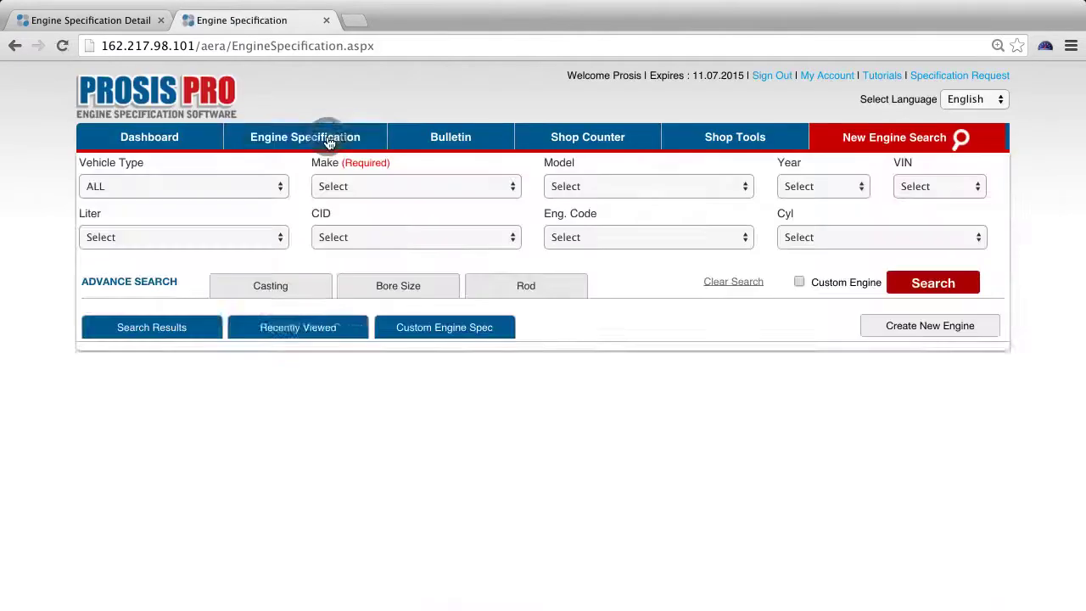
pyautogui.click(415, 329)
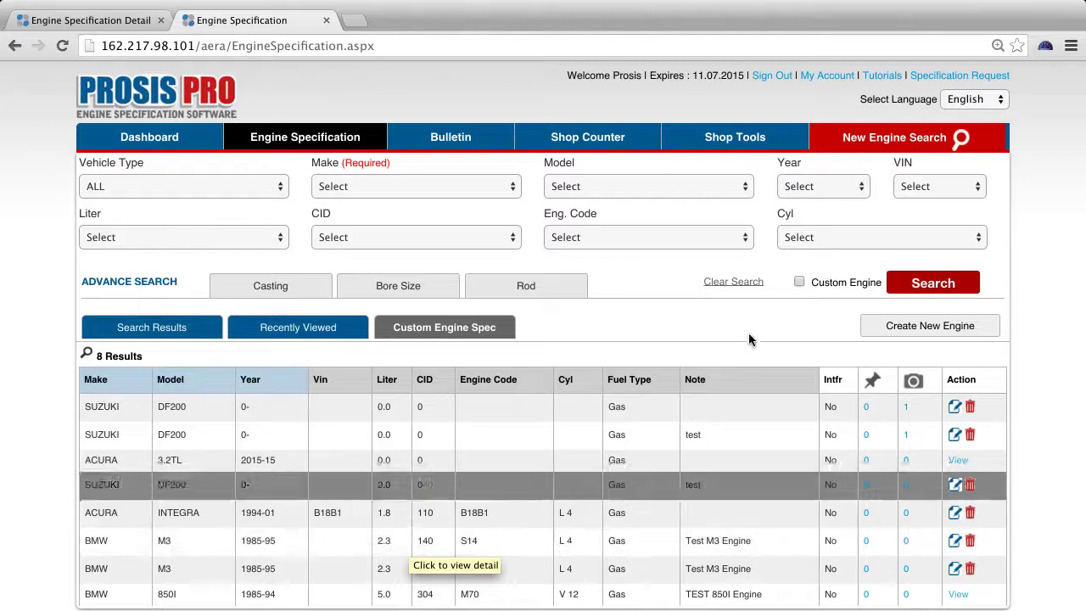
pyautogui.click(798, 282)
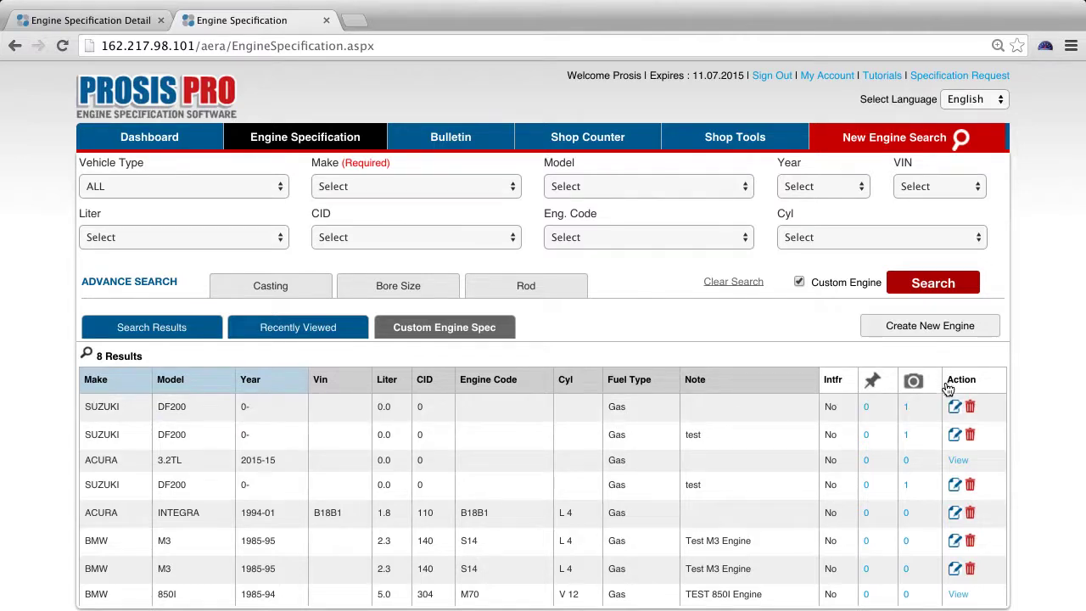
# Edit the first BMW M3 custom engine's overview comment to "Test M3 Engine 3", save it and dismiss the confirmation.
pyautogui.click(955, 541)
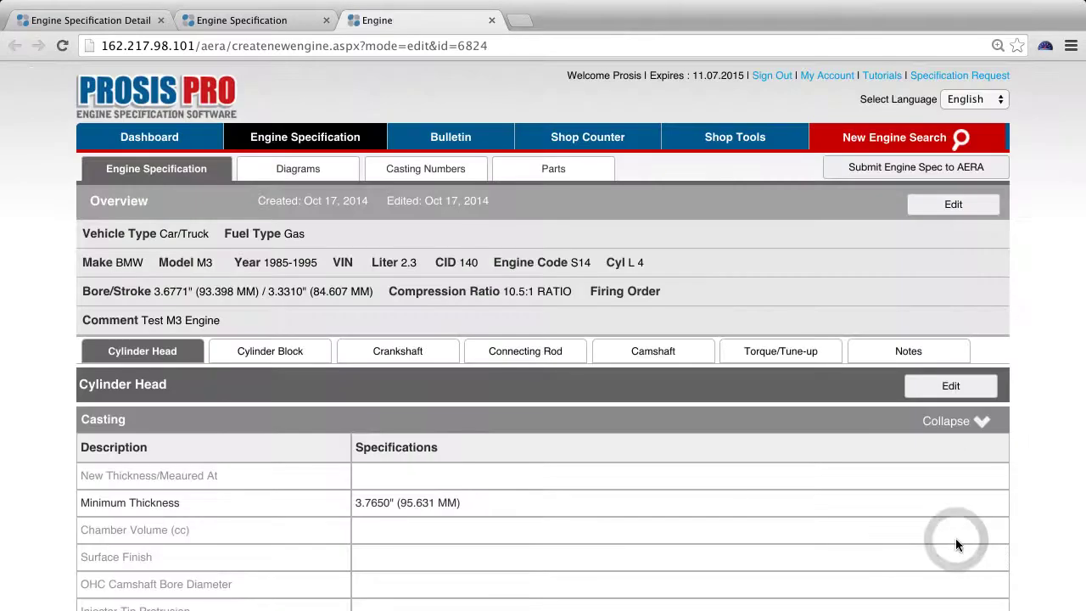
pyautogui.click(954, 204)
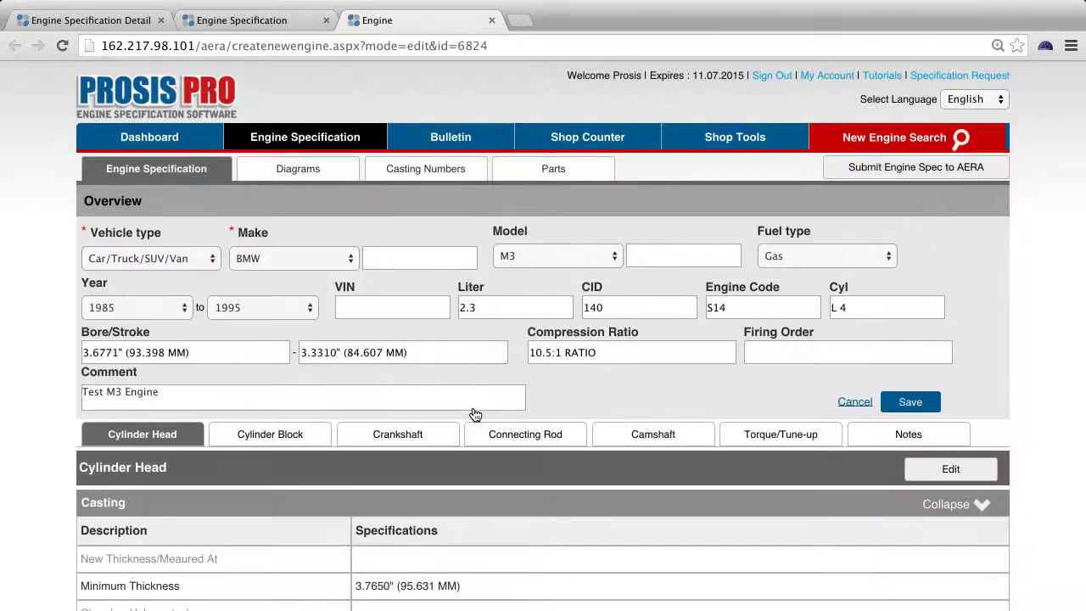
pyautogui.click(361, 400)
pyautogui.write('3')
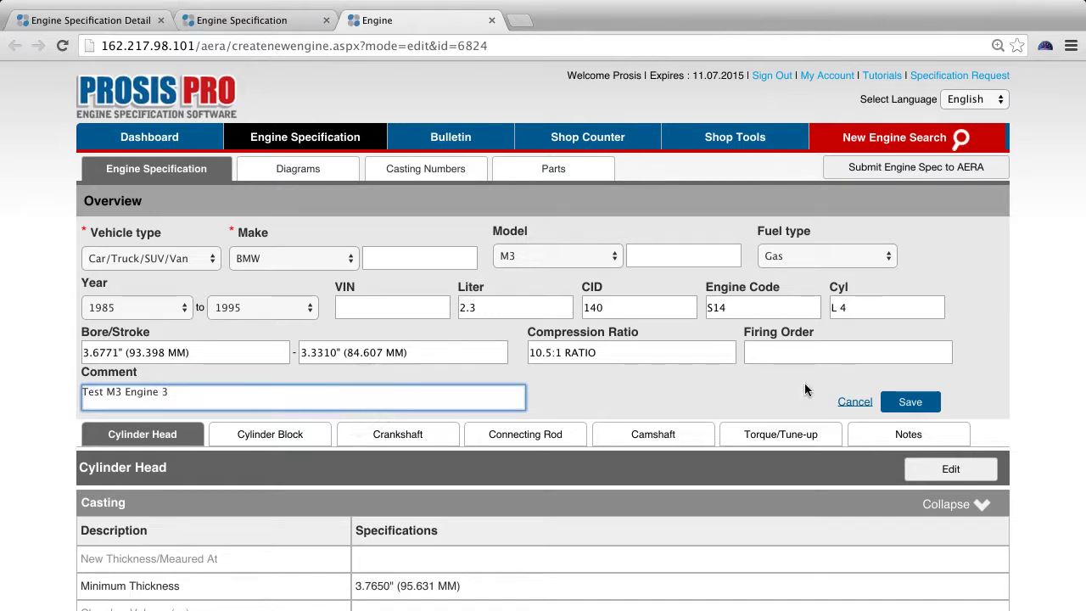
pyautogui.click(904, 404)
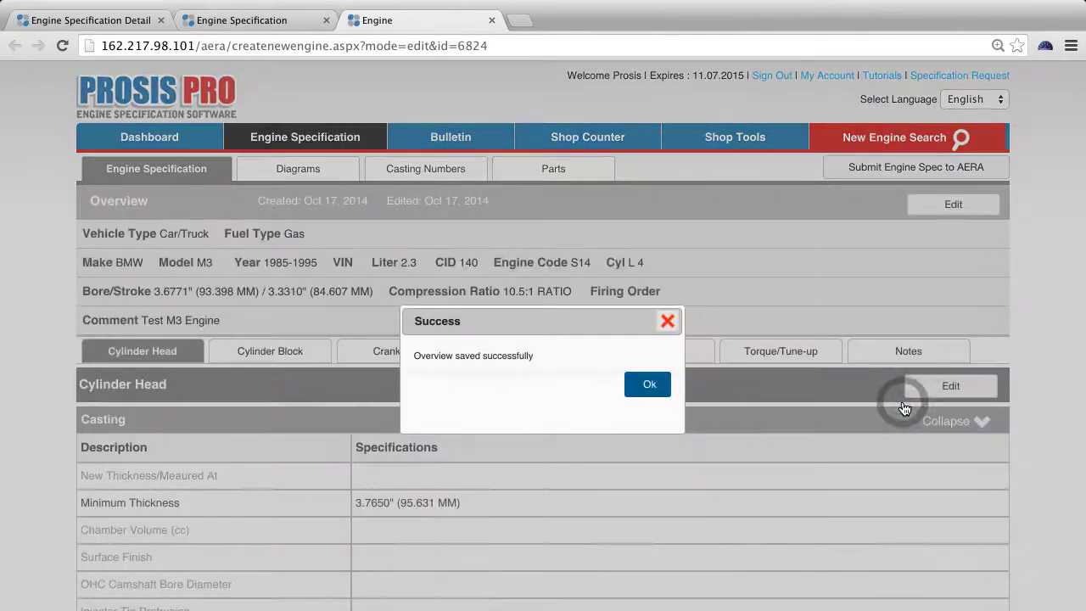
pyautogui.click(667, 323)
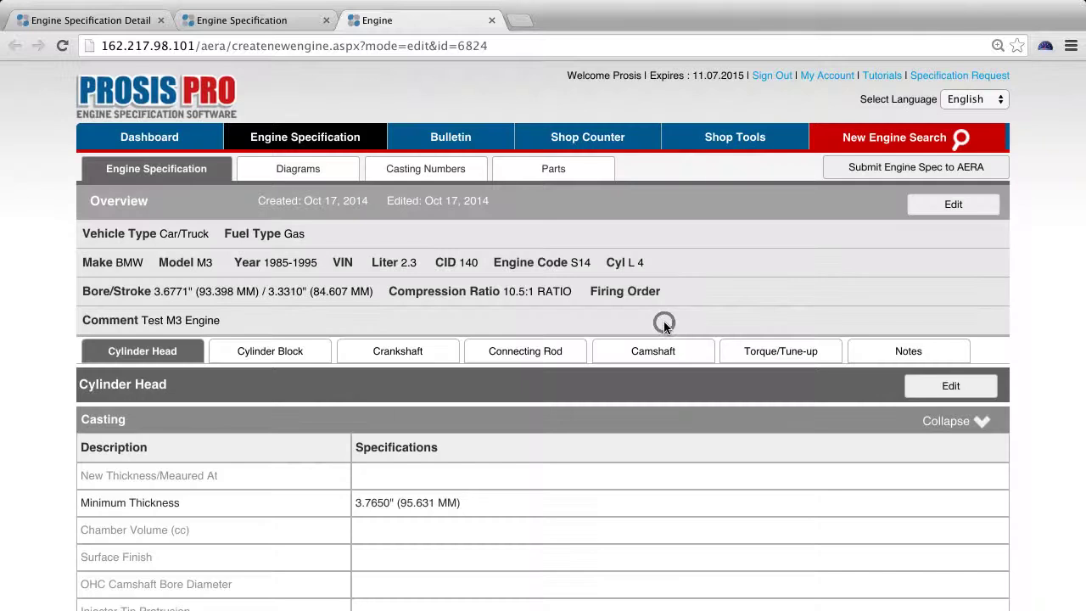
# Delete the custom BMW M3 engine noted "Test M3 Engine 3", confirm the deletion and dismiss the success message.
pyautogui.click(311, 137)
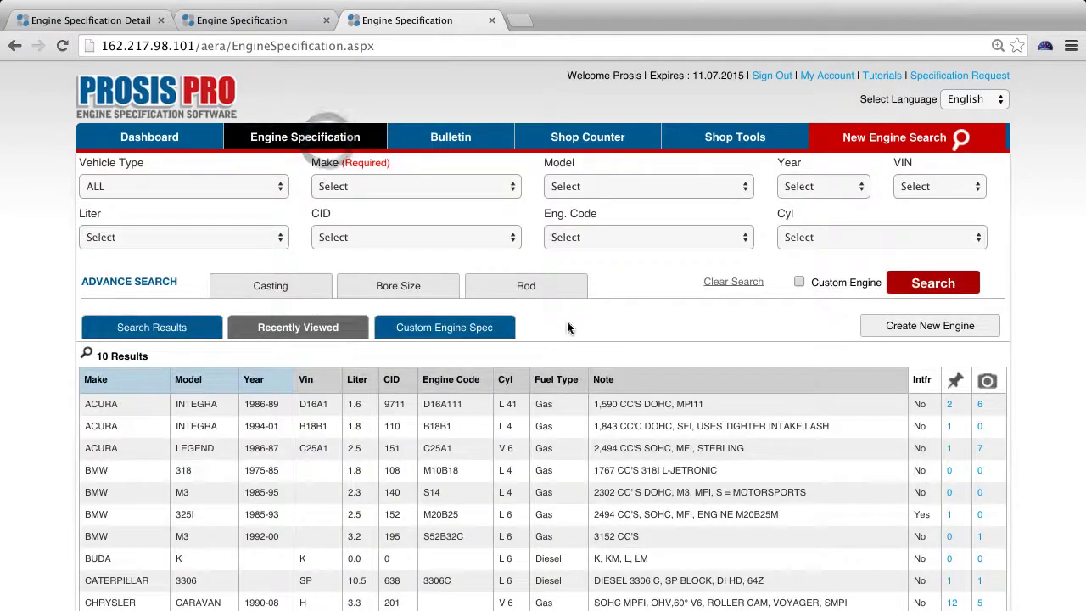
pyautogui.click(471, 328)
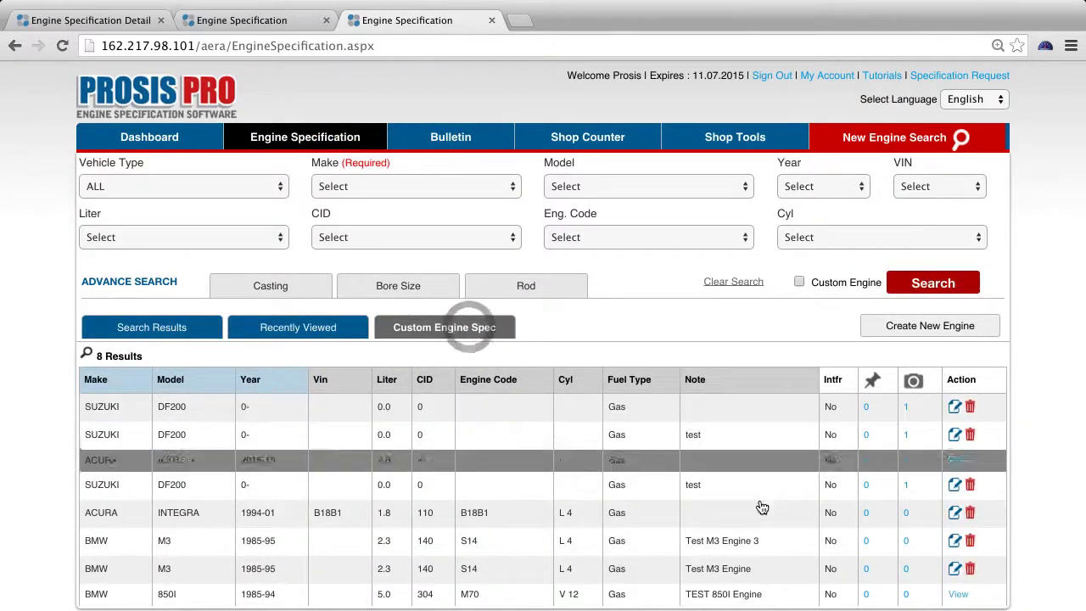
pyautogui.click(970, 541)
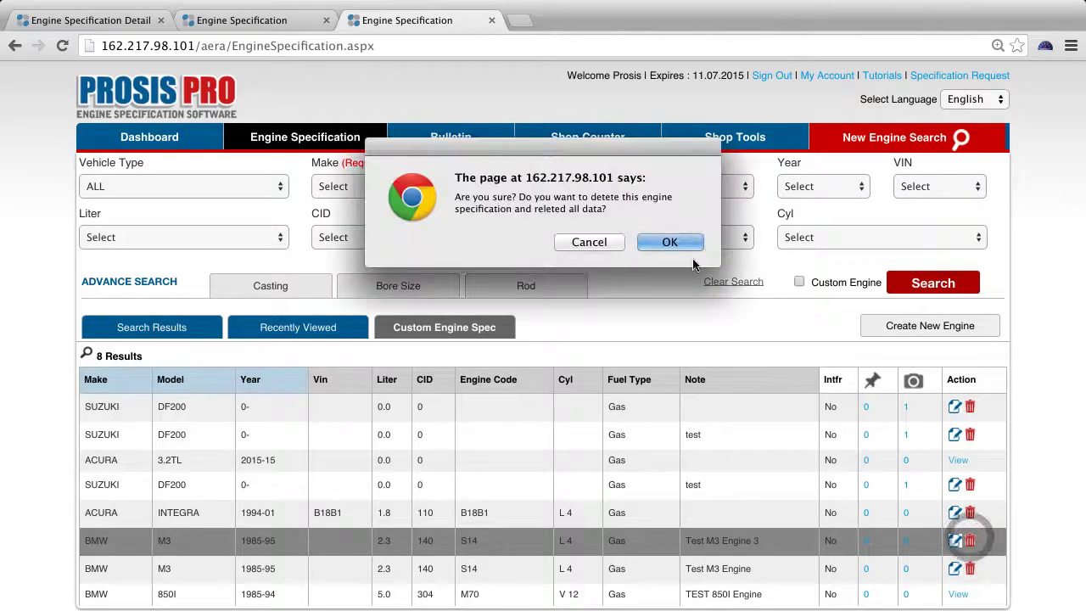
pyautogui.click(655, 243)
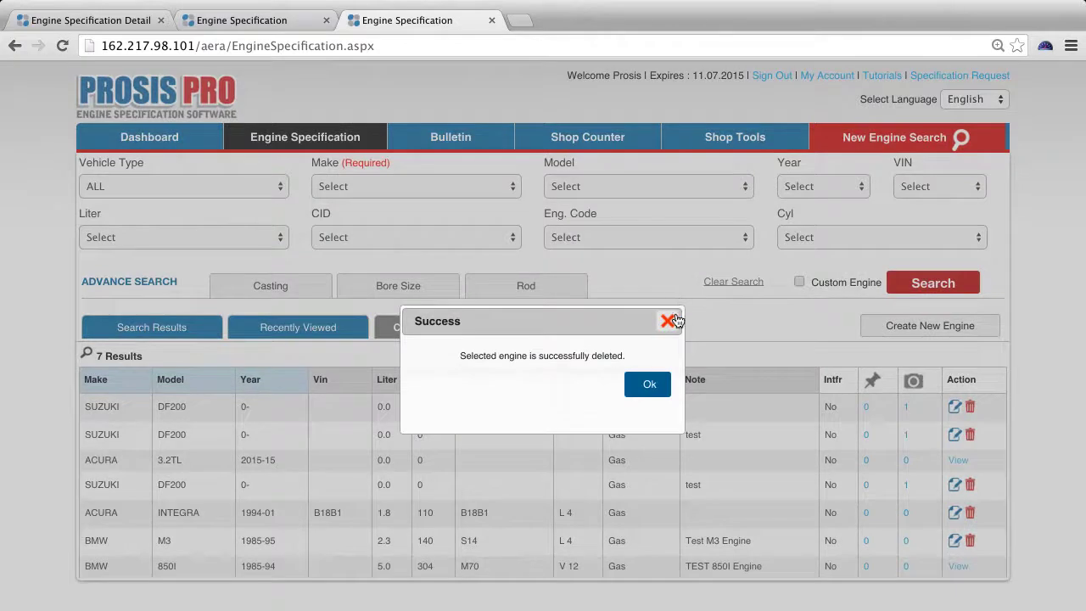
pyautogui.click(667, 323)
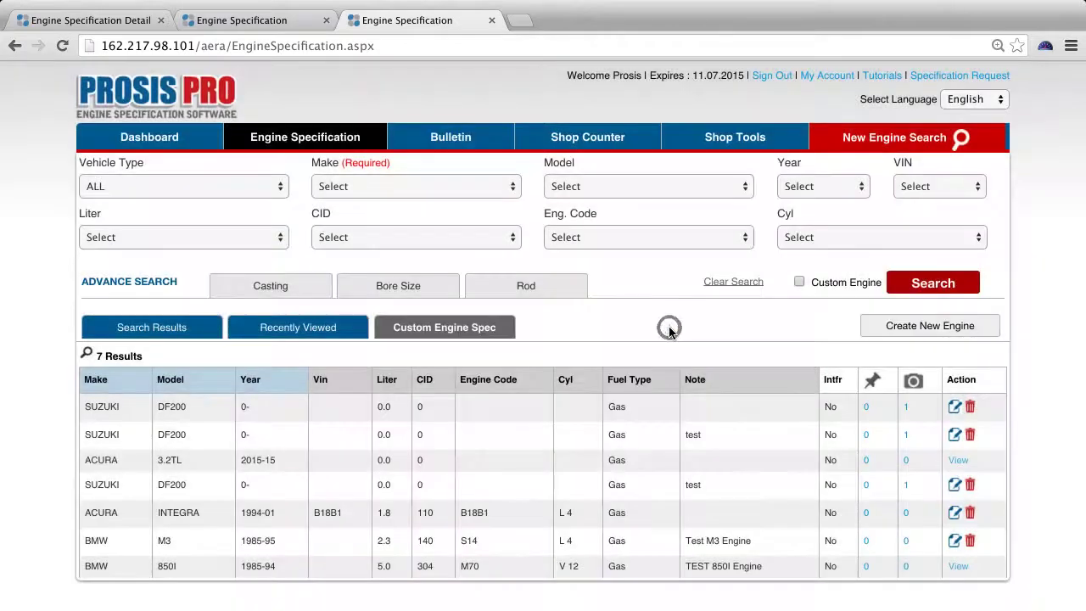
# Open the custom SUZUKI DF200 engine with the note "test" for viewing, and return to the engine specification search.
pyautogui.click(955, 435)
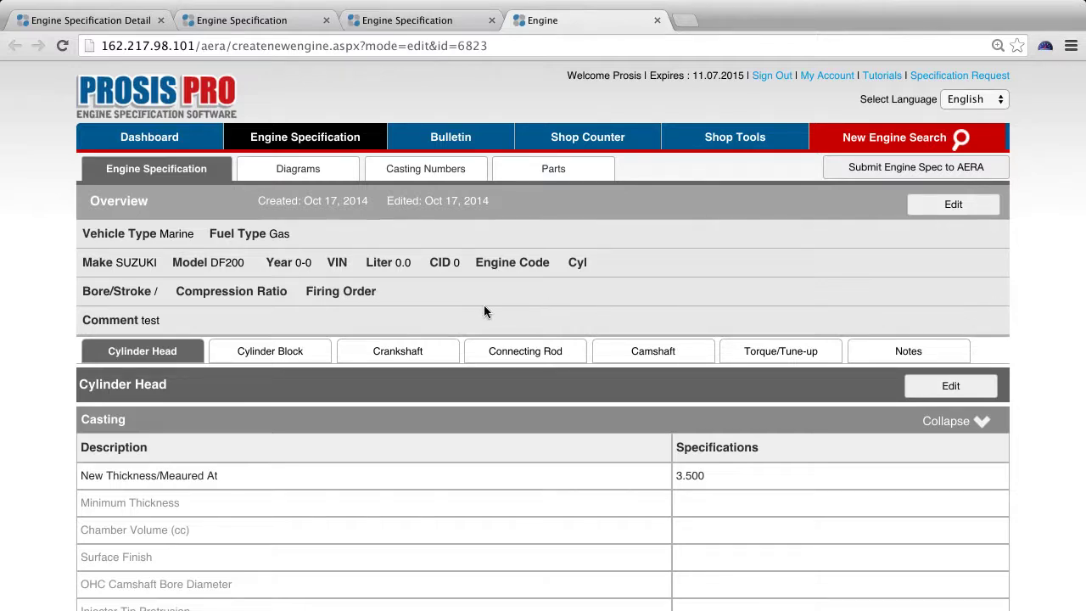
pyautogui.click(325, 139)
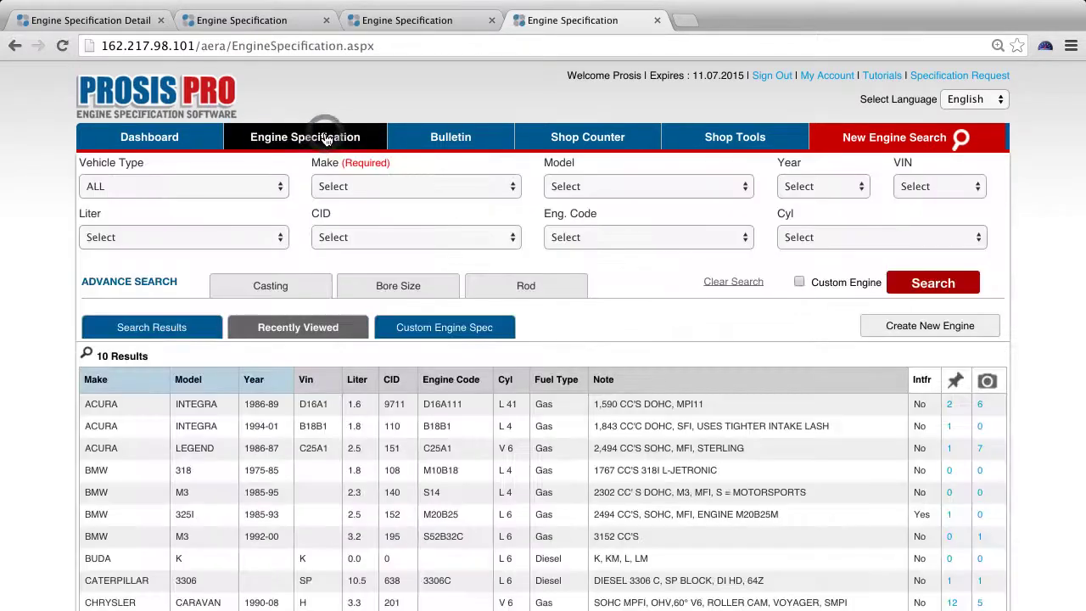